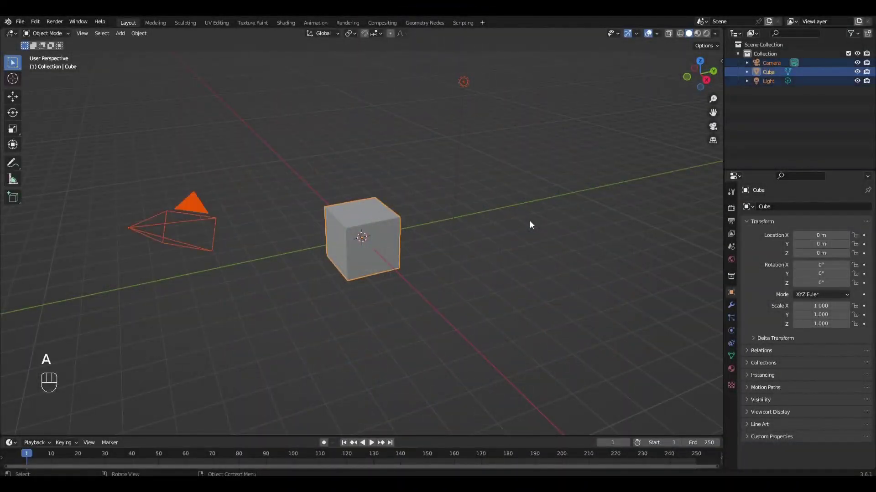
Delete all default objects, then add an ico sphere and an empty at the world origin
key(shift+a)
mouse_move(529, 221)
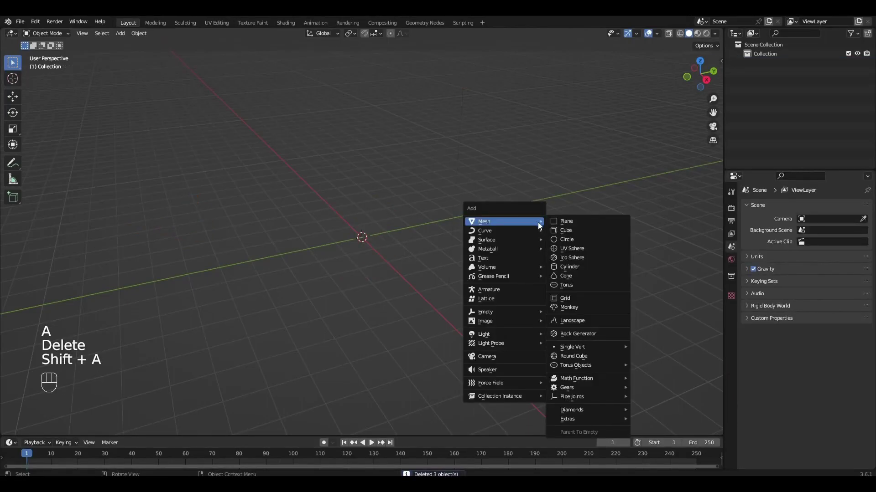
click(564, 257)
key(shift+a)
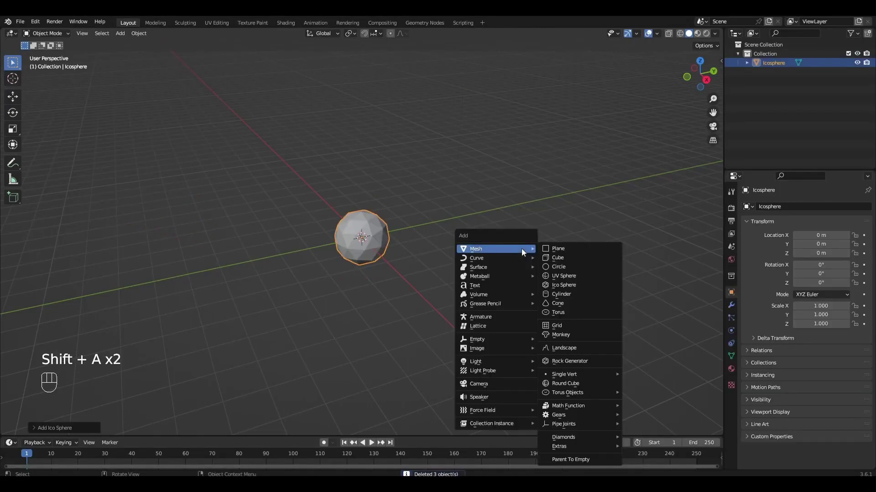
mouse_move(528, 341)
click(559, 339)
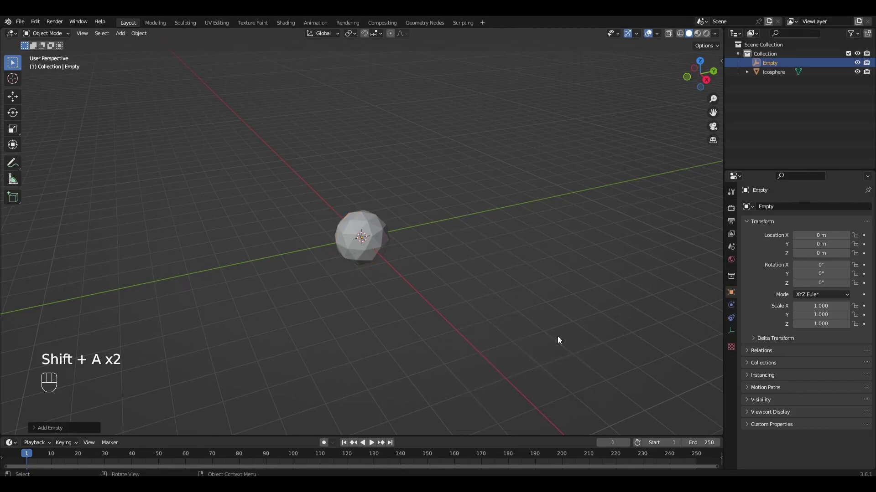
Set the timeline's end frame to 150 and keyframe the empty's rotation from 0° at frame 1 to Y 360° at frame 150
scroll(528, 314, up, 3)
key(n)
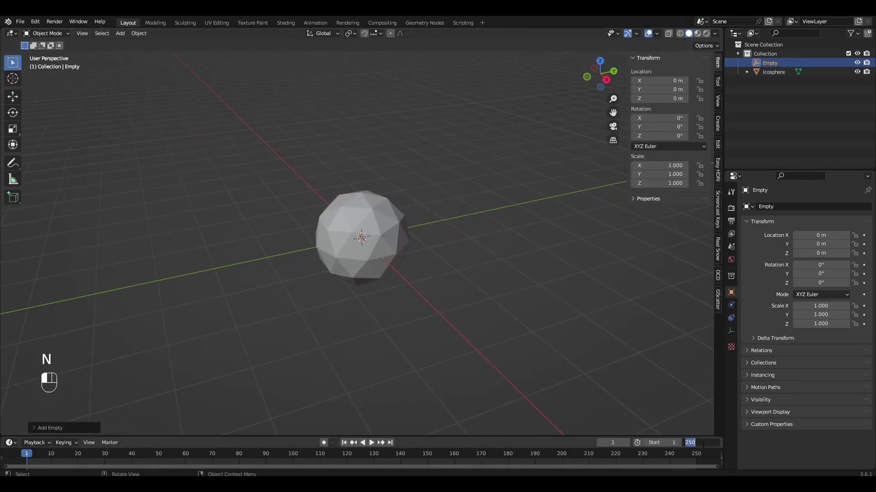
key(Return)
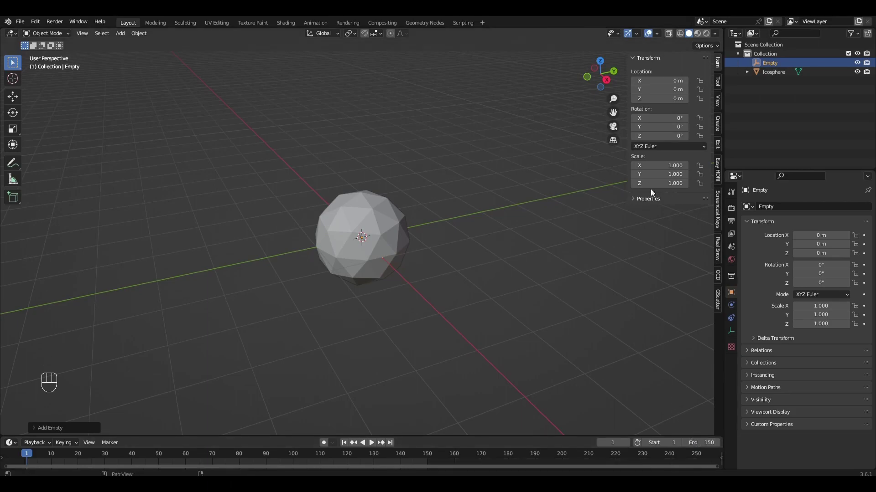
key(i)
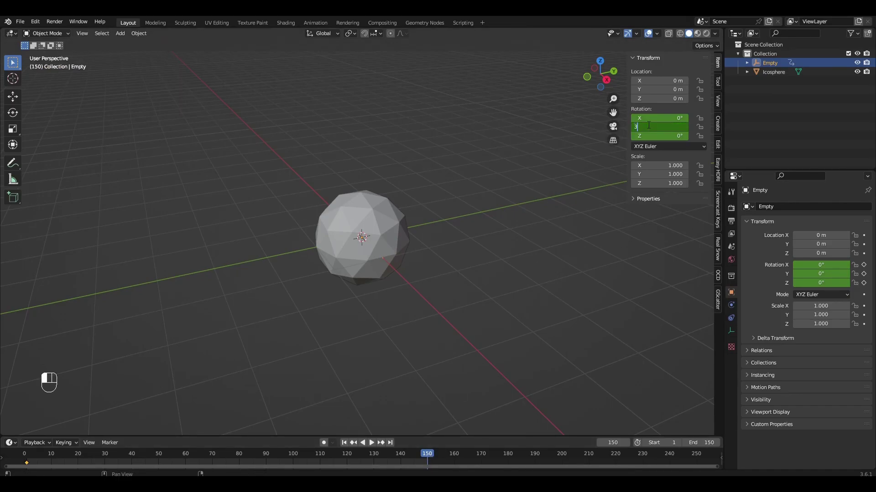
key(i)
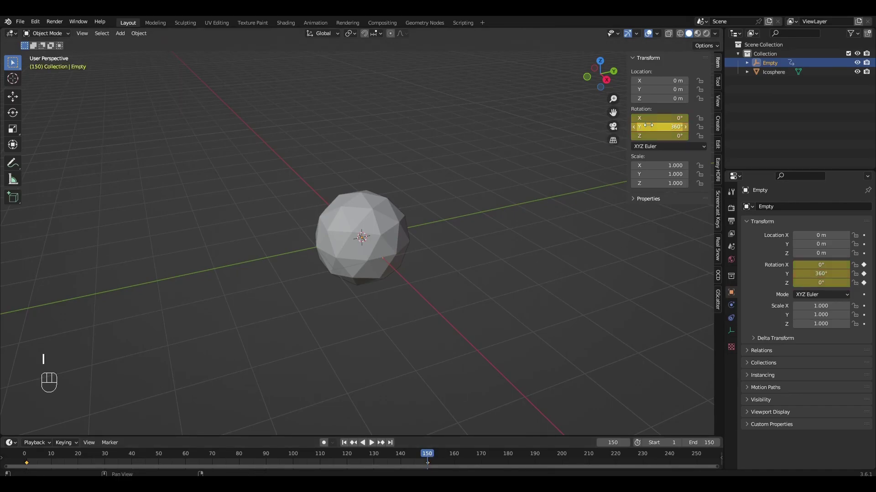
Add a Displace modifier with a new texture to the ico sphere
click(388, 238)
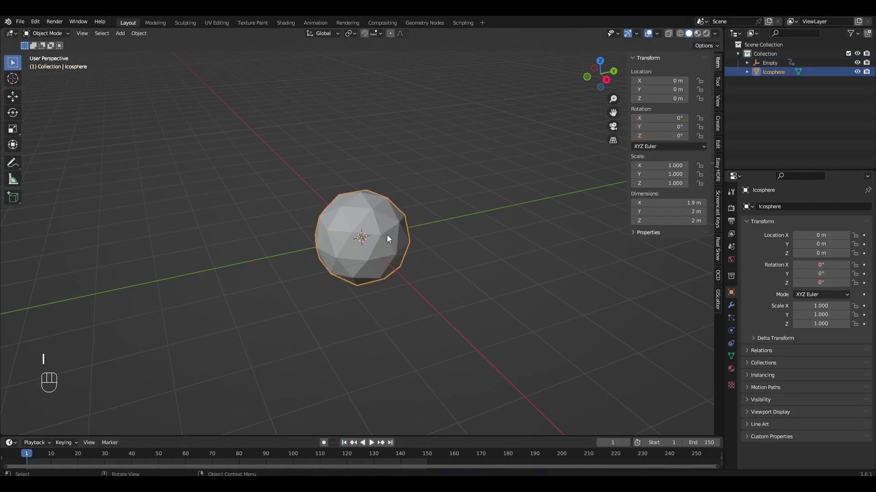
click(731, 304)
click(760, 207)
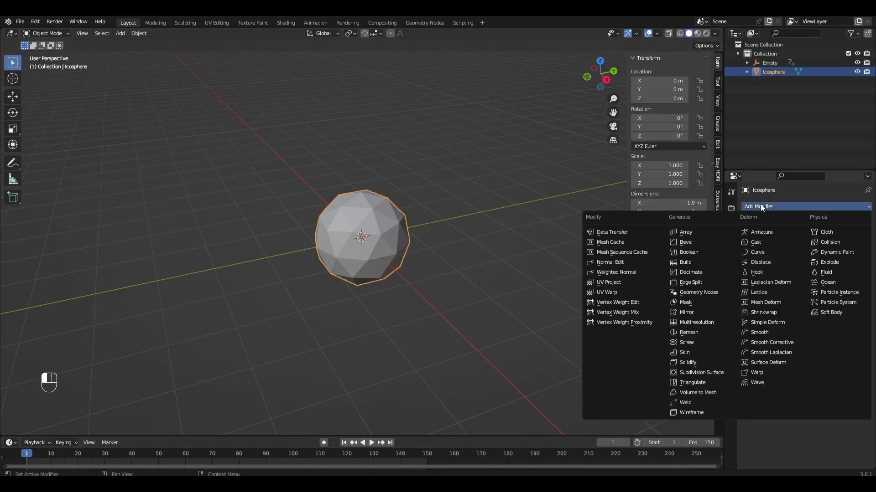
click(764, 244)
click(811, 235)
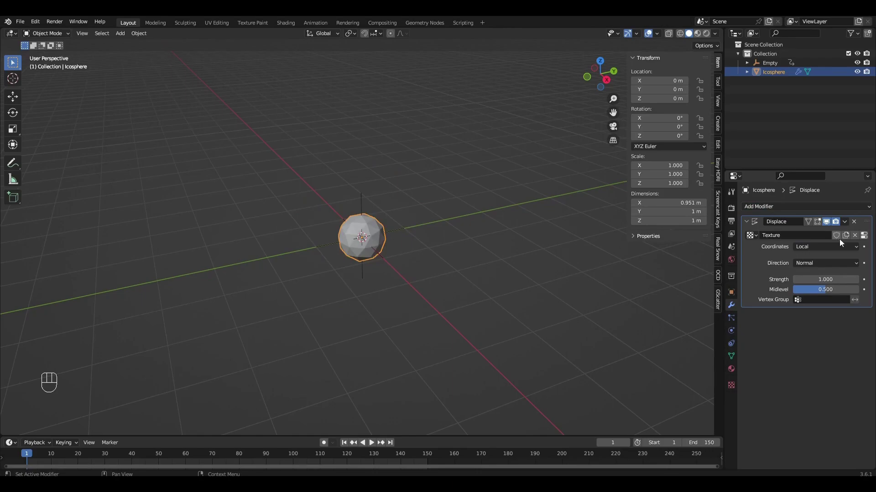
Change the displacement texture's type to Clouds and set its size to 2
click(863, 236)
click(862, 234)
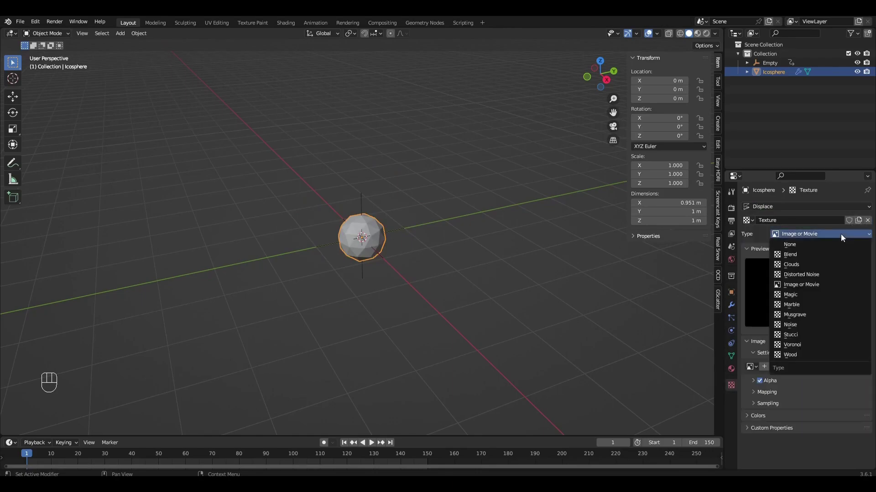
click(812, 266)
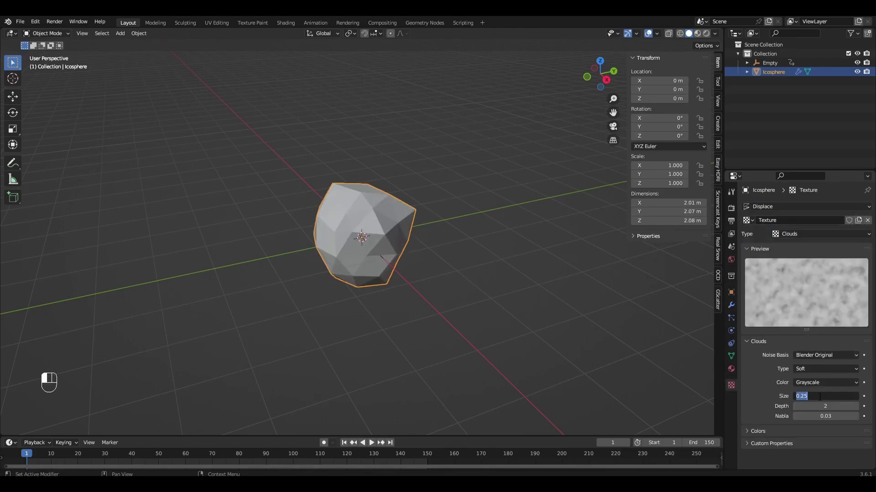
key(Return)
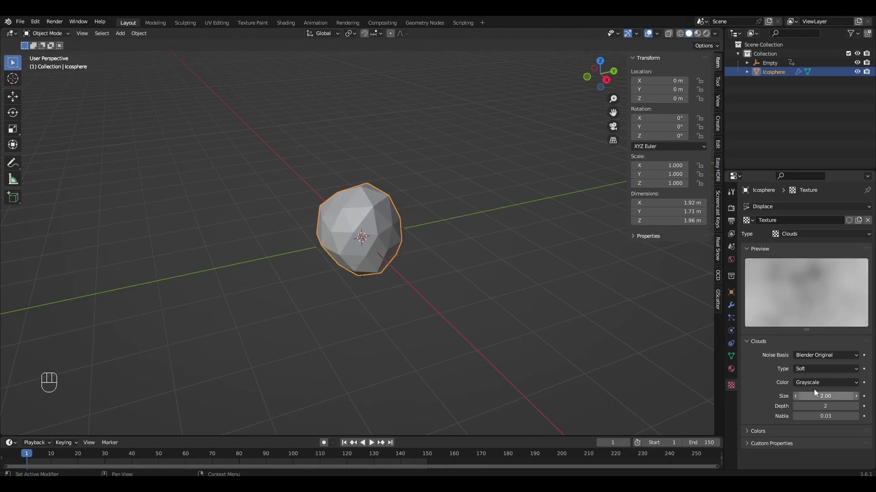
Set the Displace modifier's coordinates to Object using the empty, and play the animation briefly before returning to frame 1
click(731, 306)
click(816, 249)
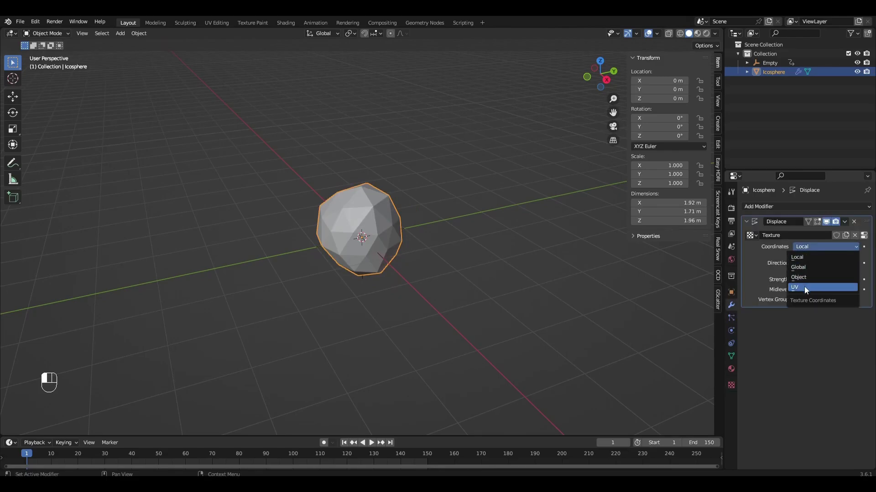
click(805, 287)
click(805, 289)
click(806, 249)
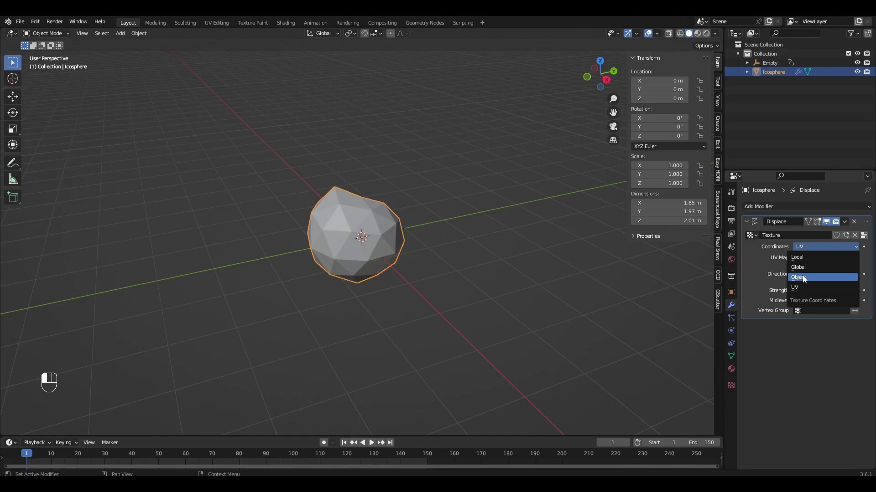
click(802, 275)
click(806, 257)
click(804, 271)
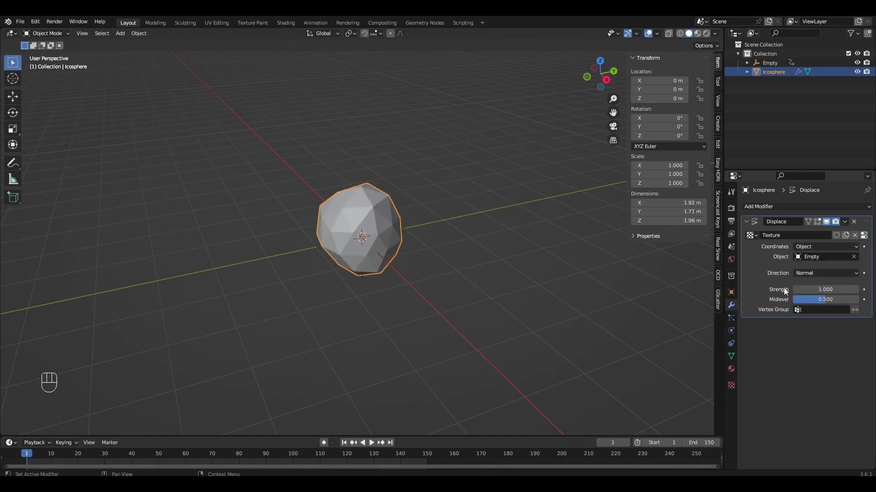
middle_drag(648, 294, 588, 253)
key(space)
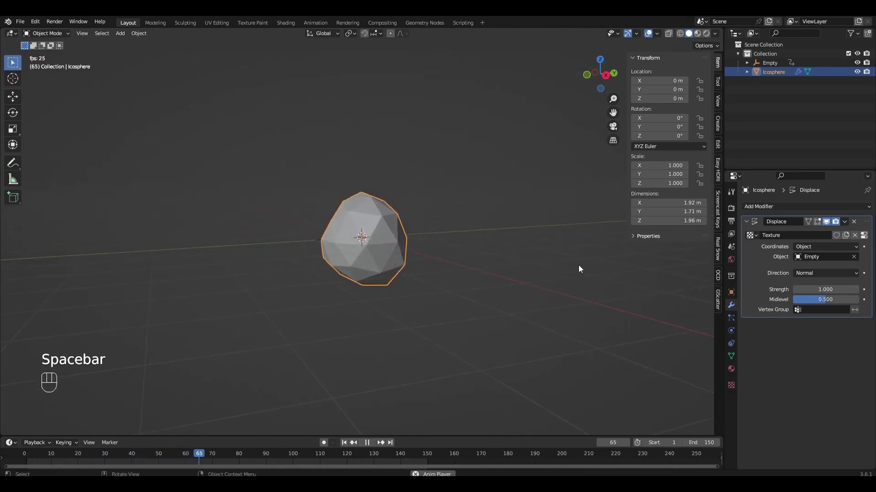
key(space)
click(344, 443)
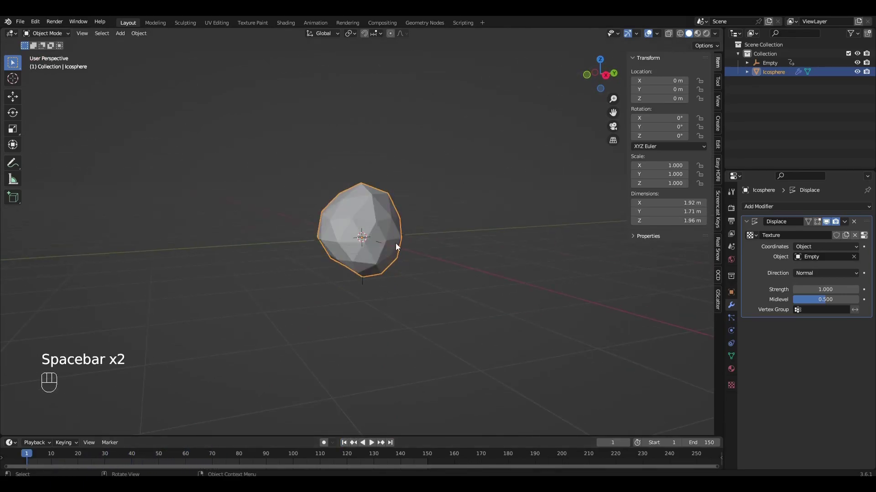
Duplicate the displaced ico sphere in place and add a Wireframe modifier to the copy
key(shift+d)
right_click(544, 221)
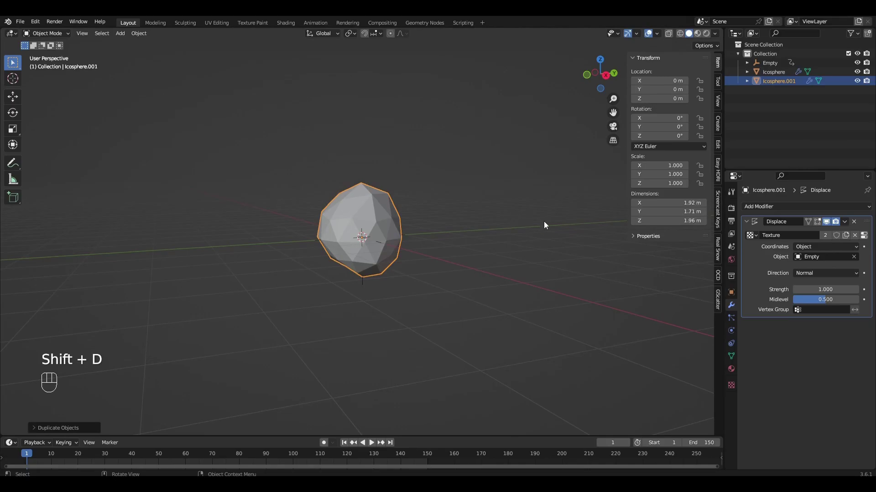
click(765, 207)
click(697, 413)
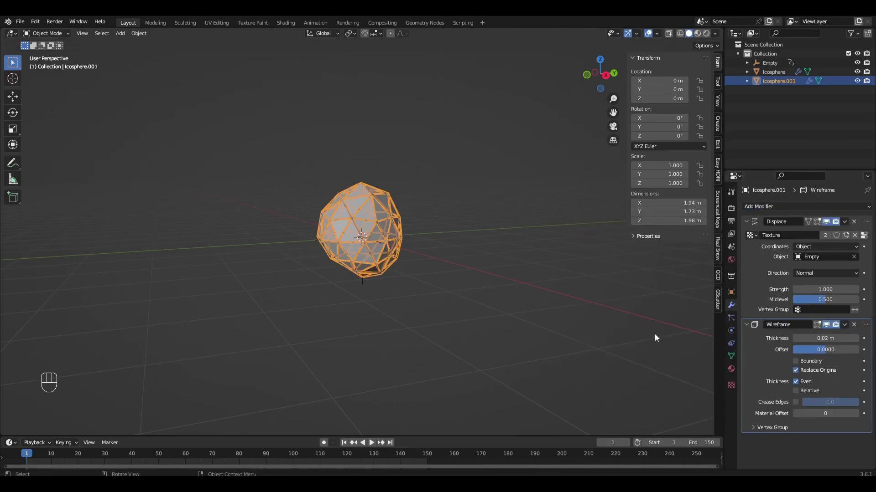
Add a Simple Deform modifier to the original ico sphere, twisting it 360° with the empty as origin
scroll(537, 267, up, 1)
shift+middle_drag(532, 261, 529, 239)
scroll(530, 239, up, 1)
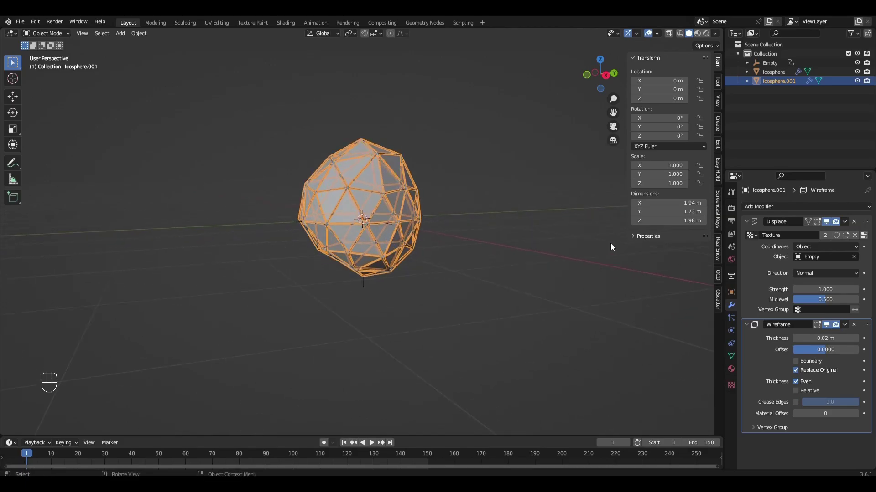
click(371, 200)
click(793, 206)
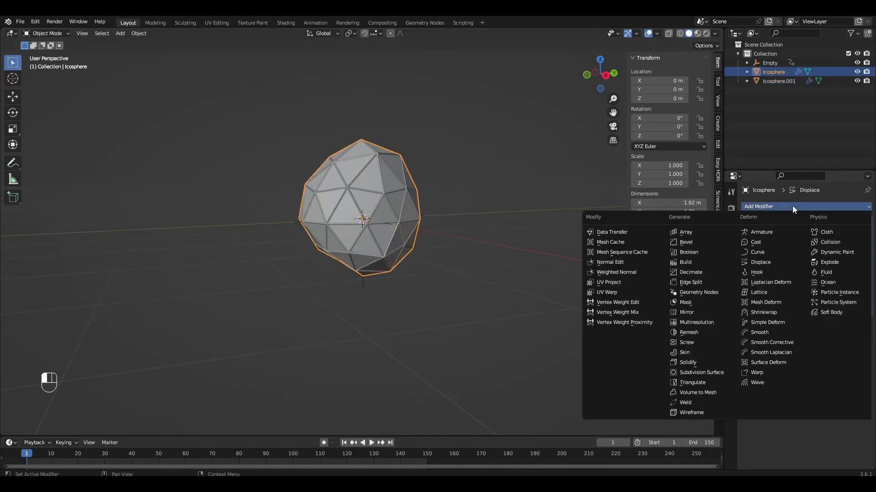
click(775, 321)
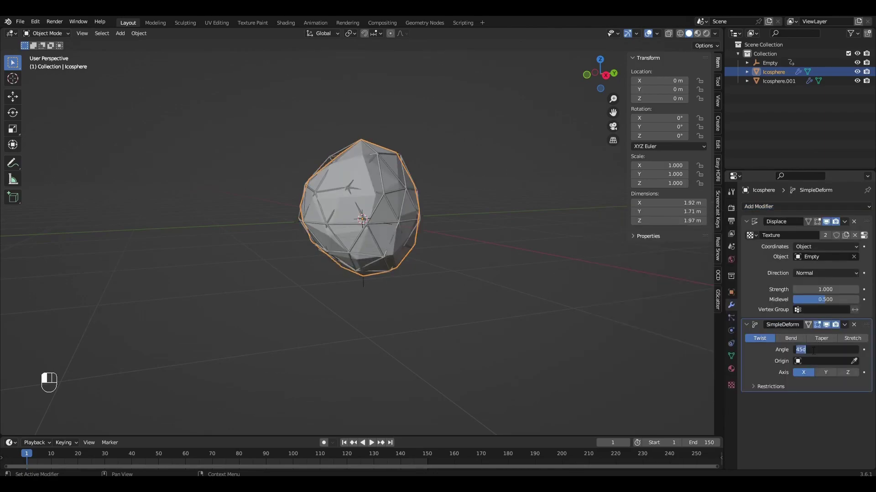
key(Return)
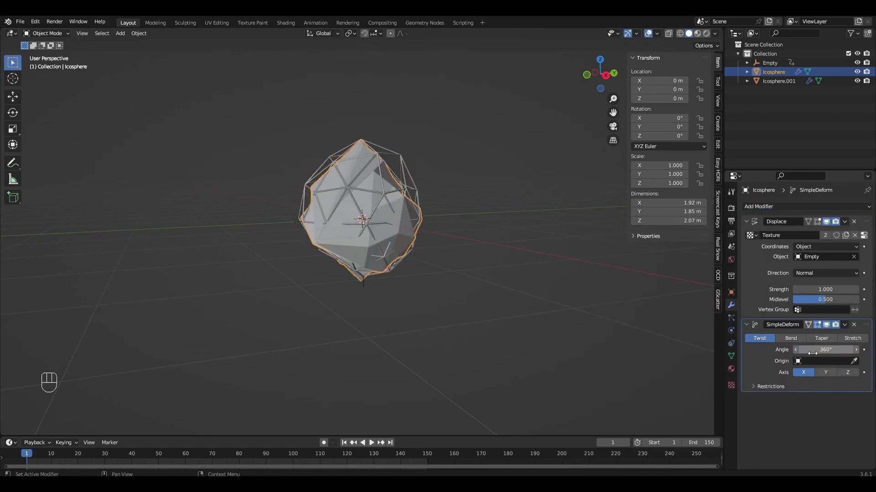
click(813, 362)
click(809, 375)
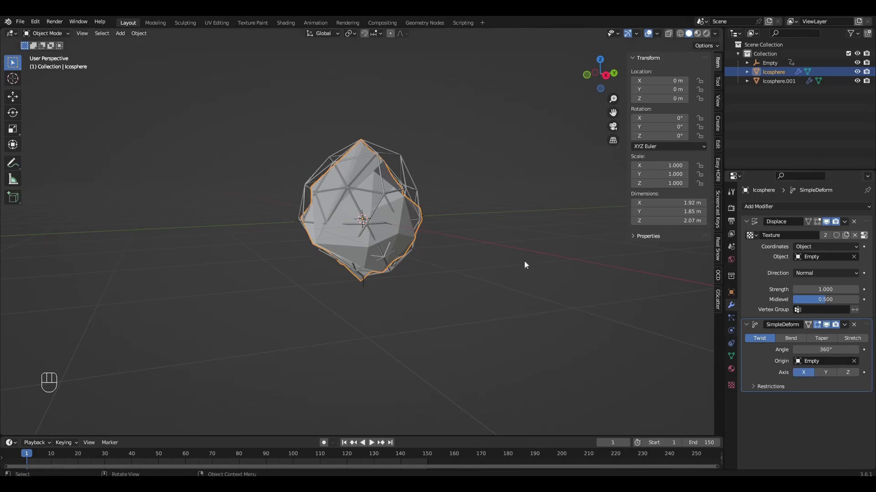
Add a level 2 Subdivision modifier to the original ico sphere and shade it smooth
key(ctrl+2)
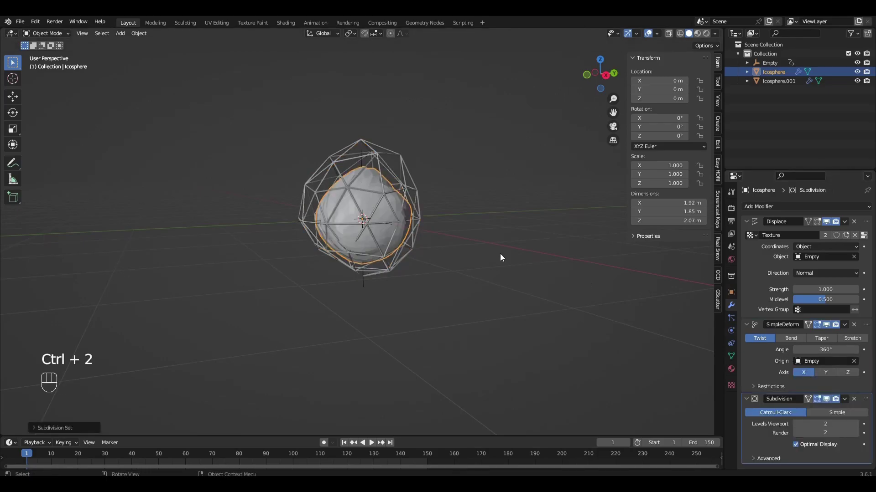
mouse_move(516, 262)
middle_down()
mouse_move(481, 243)
mouse_move(508, 262)
middle_up()
key(KP_1)
right_click(480, 242)
click(471, 237)
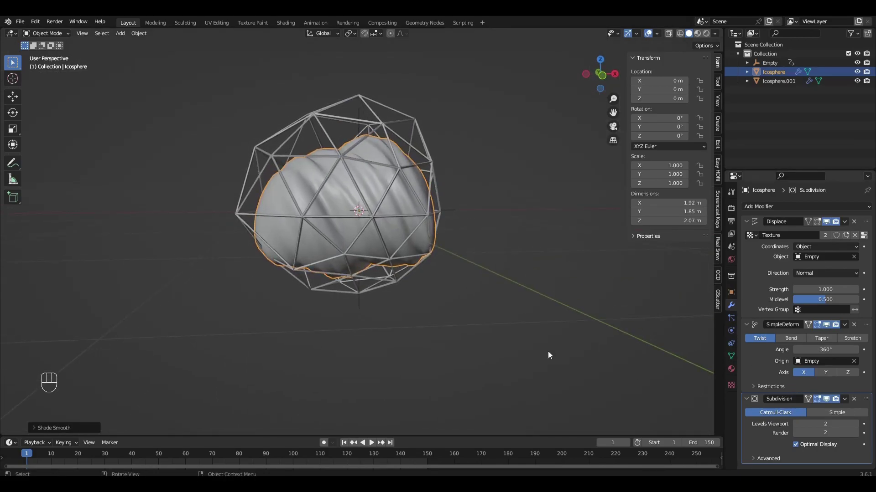
Add a Simple Deform modifier to the wireframe copy, with a 360° twist and the empty as origin
click(387, 257)
click(766, 207)
click(768, 326)
scroll(767, 326, down, 2)
click(825, 426)
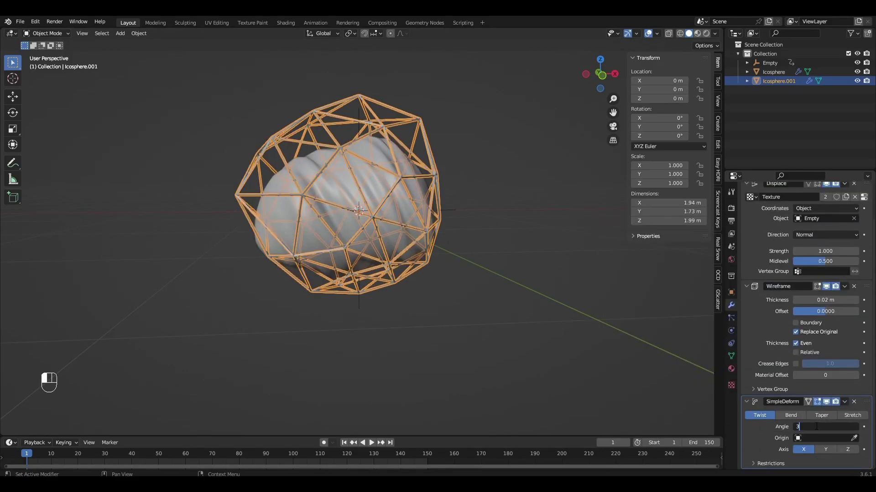
text(360)
key(Return)
Add a Subdivision modifier to the wireframe copy and set its viewport levels to 5
key(ctrl+2)
key(ctrl+2)
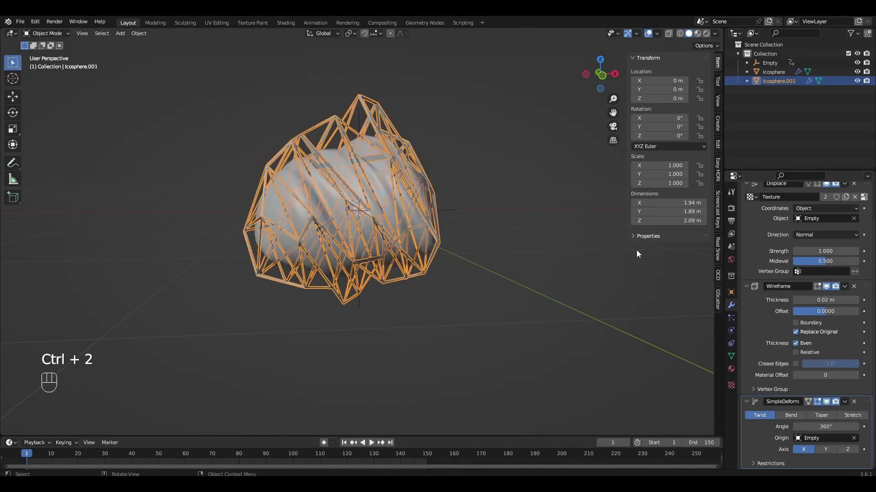
click(496, 278)
click(404, 205)
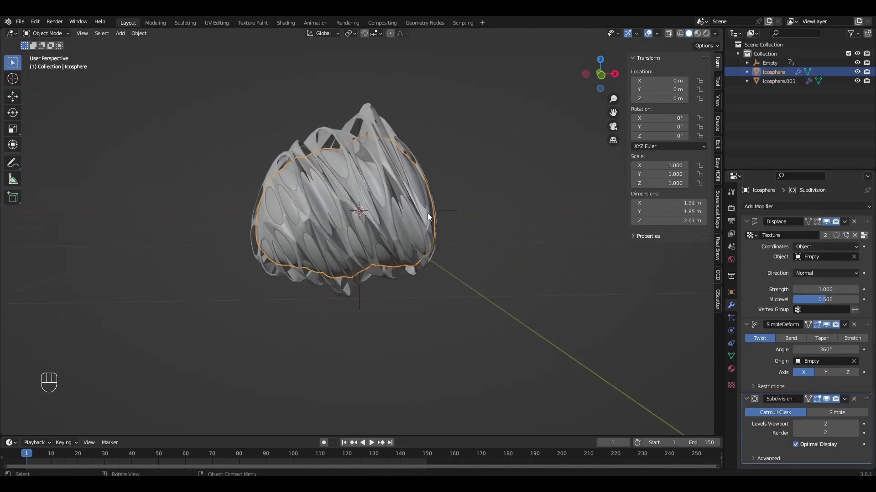
click(421, 226)
scroll(809, 374, down, 5)
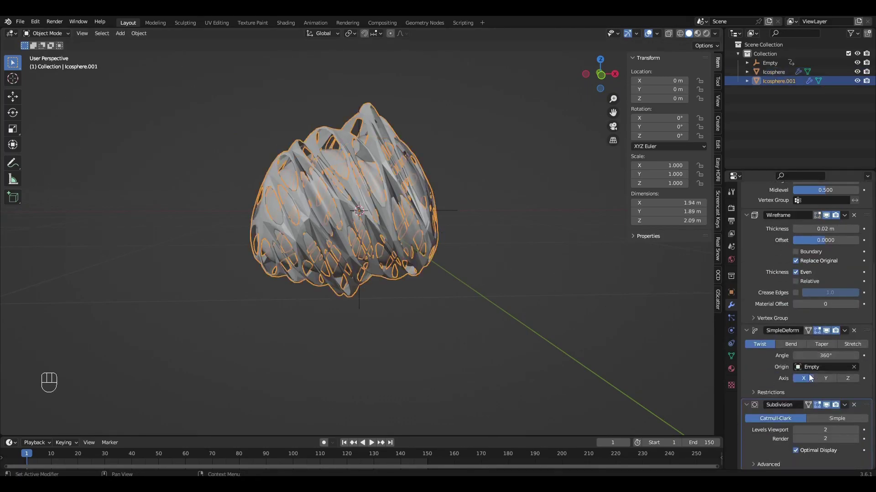
drag(820, 429, 825, 428)
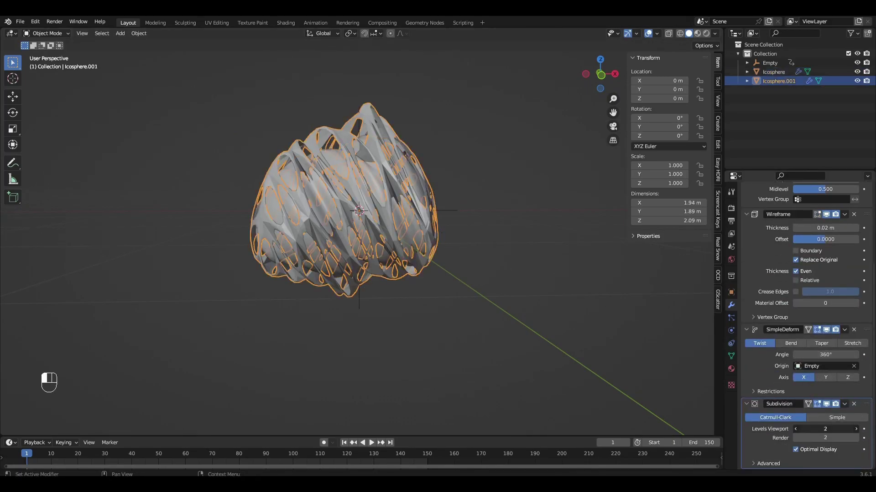
text(5)
key(Return)
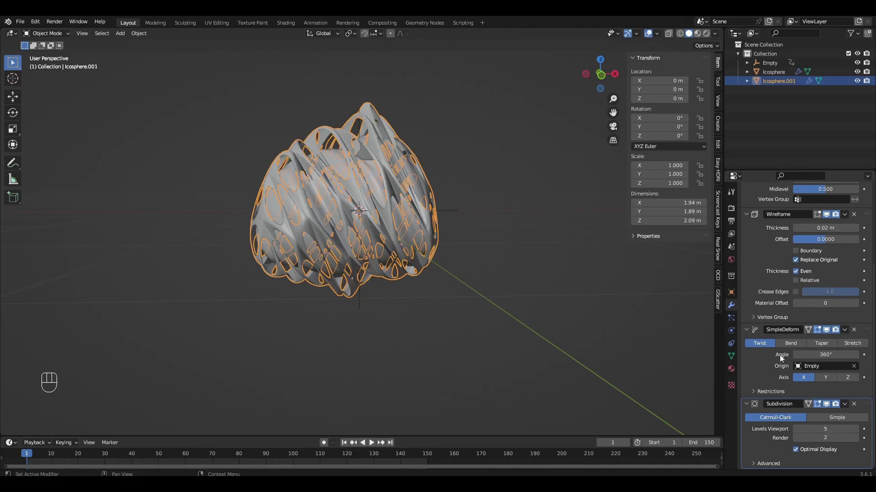
Set the viewport subdivision levels of the original inner ico sphere to 5
click(378, 188)
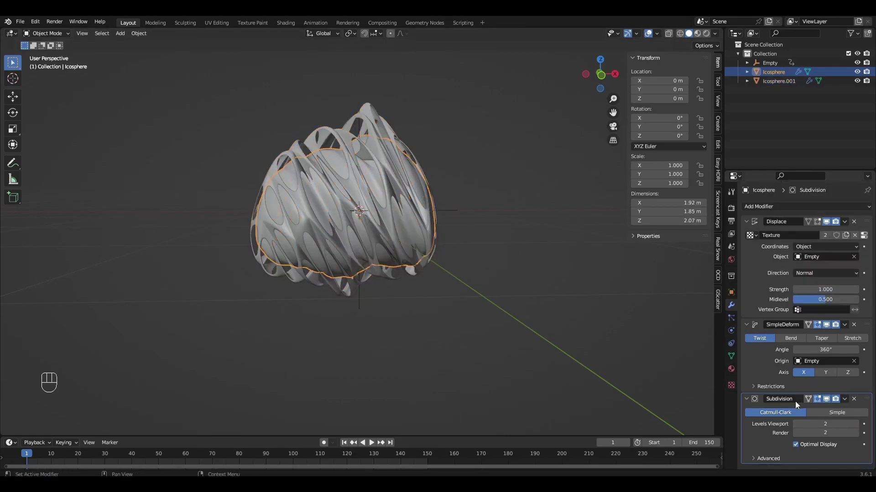
text(5)
key(Return)
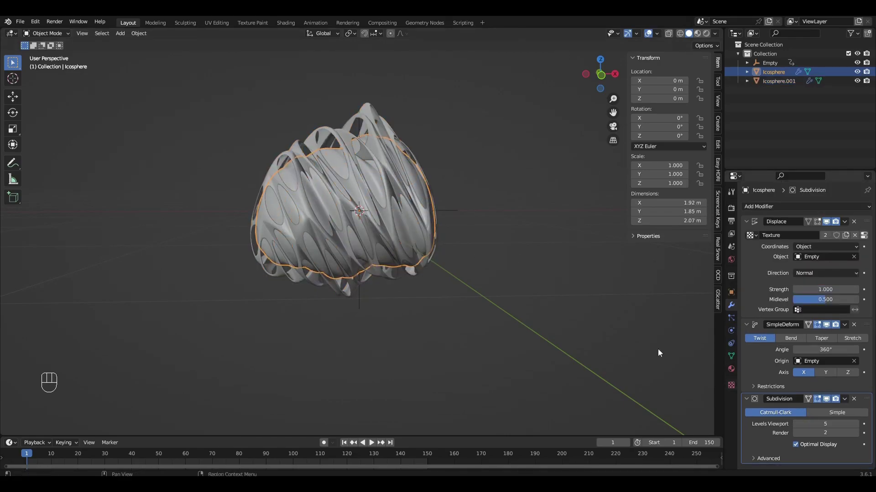
Deselect the ico sphere, play the twisting animation, stop it and go to frame 43 in front view
right_click(481, 210)
click(481, 210)
middle_drag(480, 210, 482, 223)
click(526, 243)
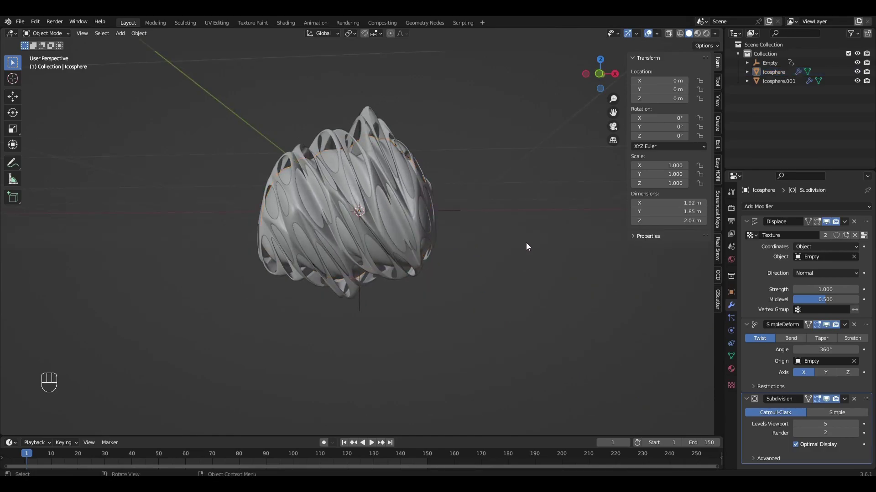
key(space)
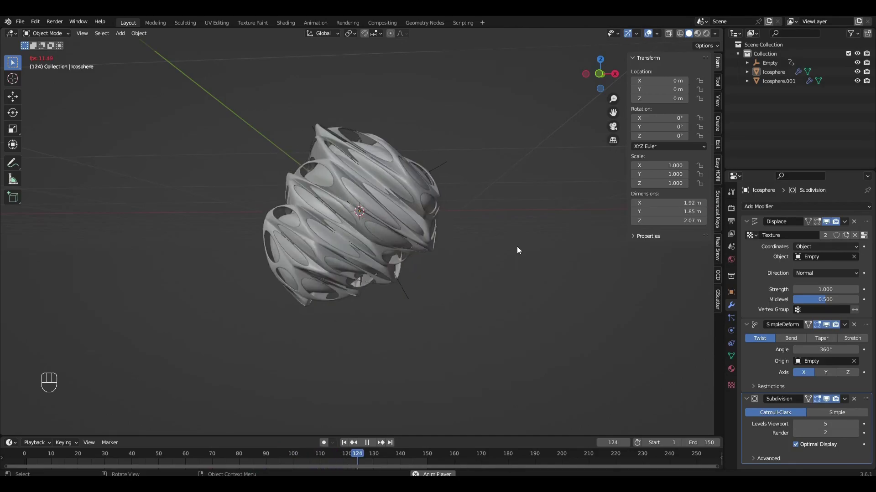
key(space)
drag(205, 454, 140, 453)
key(KP_1)
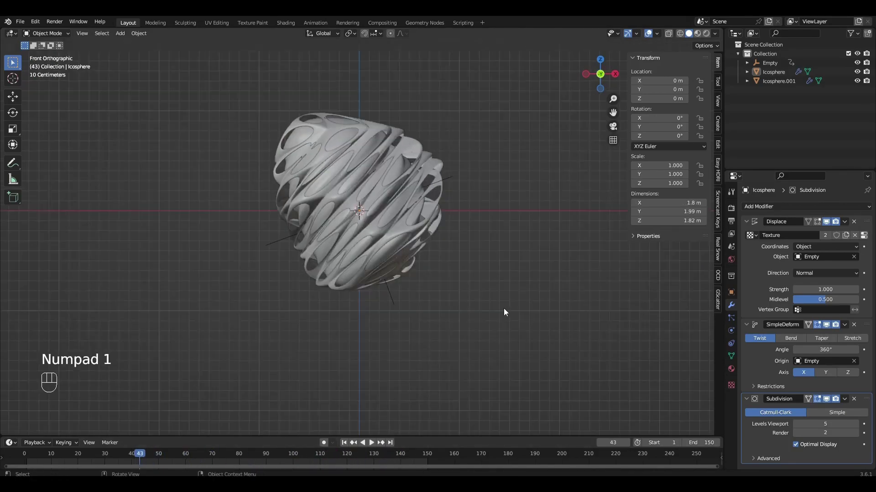
Add a camera and move it to -6 m on the Y axis
middle_drag(486, 266, 469, 273)
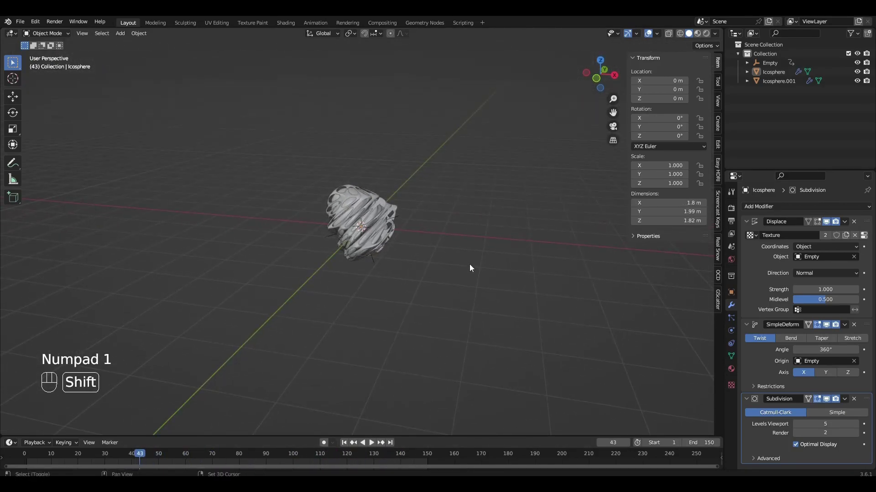
key(shift+a)
click(444, 307)
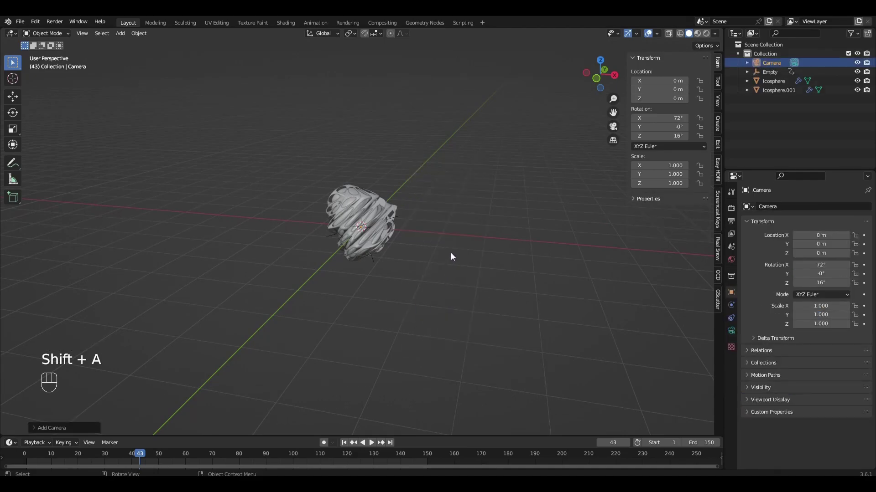
key(g)
click(344, 316)
key(n)
key(n)
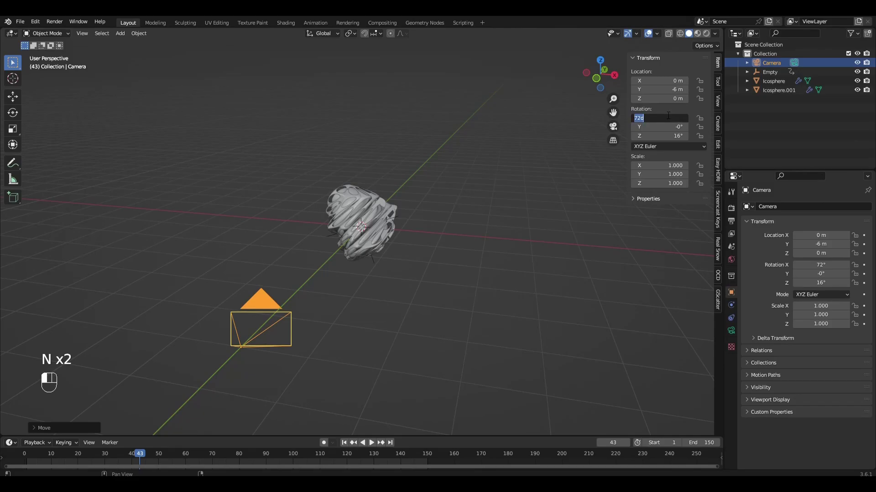
Set the camera's rotation to 90° on X and 0° on Z, and look through the camera
click(668, 118)
text(90)
key(Return)
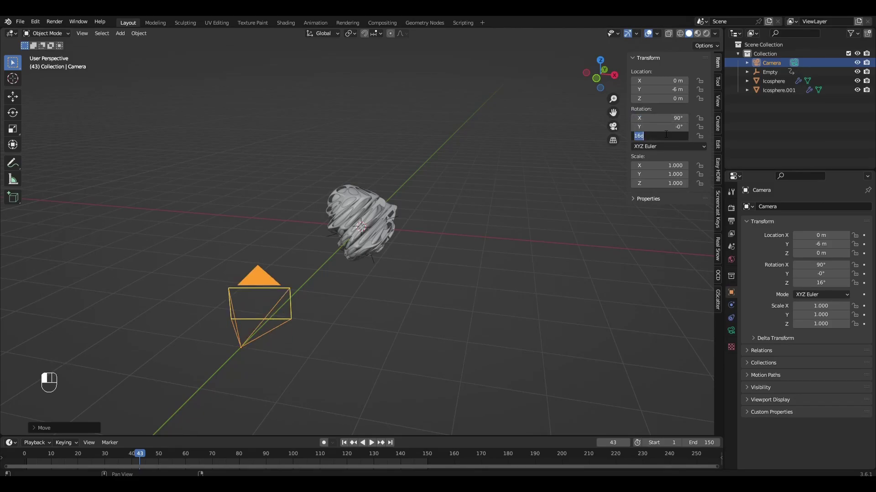
text(0)
key(Return)
key(KP_0)
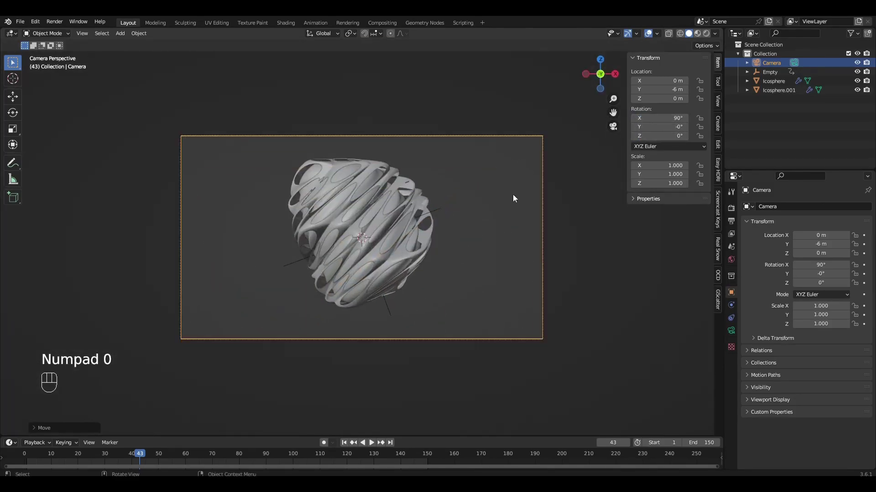
Preview the animation through the camera, stop it and go to frame 40
key(space)
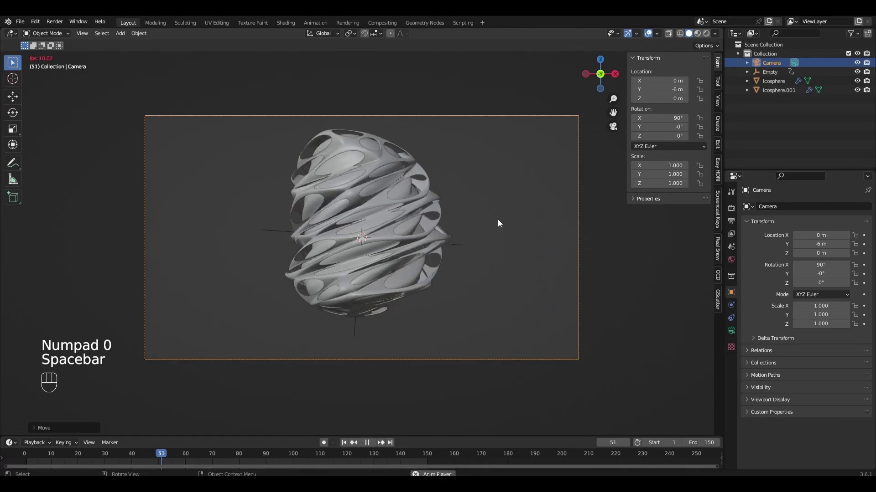
key(space)
drag(164, 453, 133, 456)
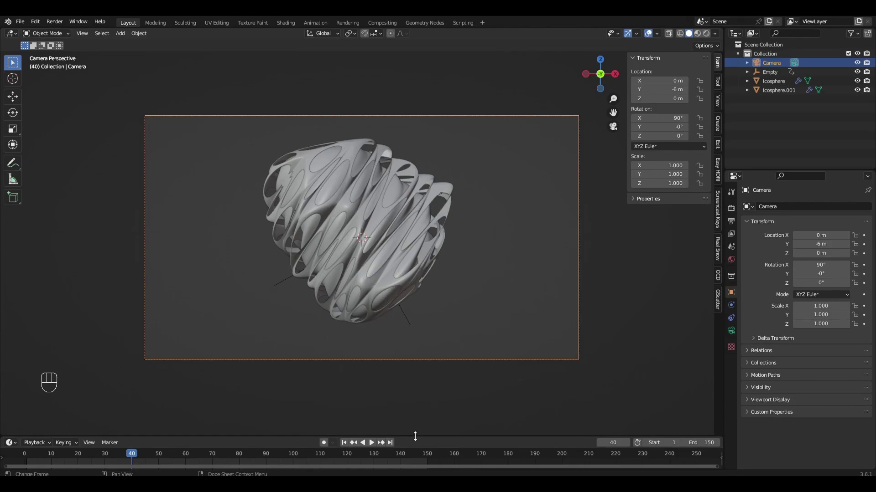
Enlarge the timeline area, set the world background colour to black and show the viewport in rendered shading
drag(415, 436, 568, 301)
click(731, 259)
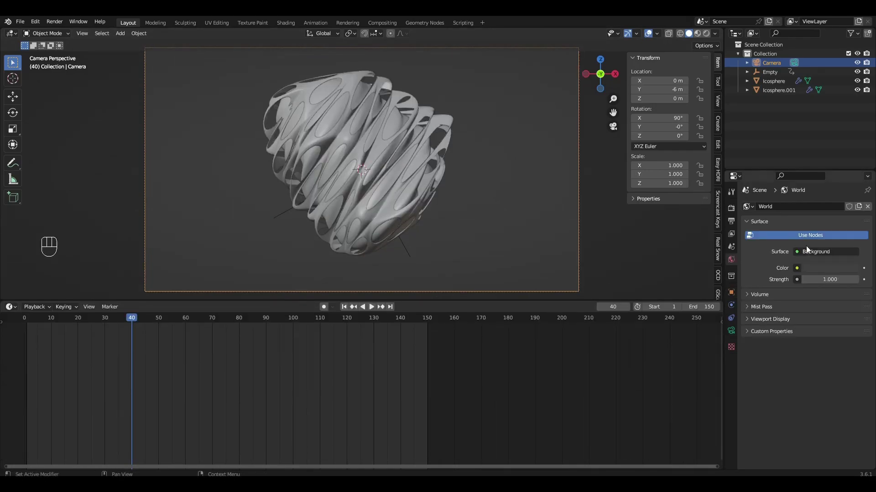
click(821, 270)
drag(853, 187, 849, 205)
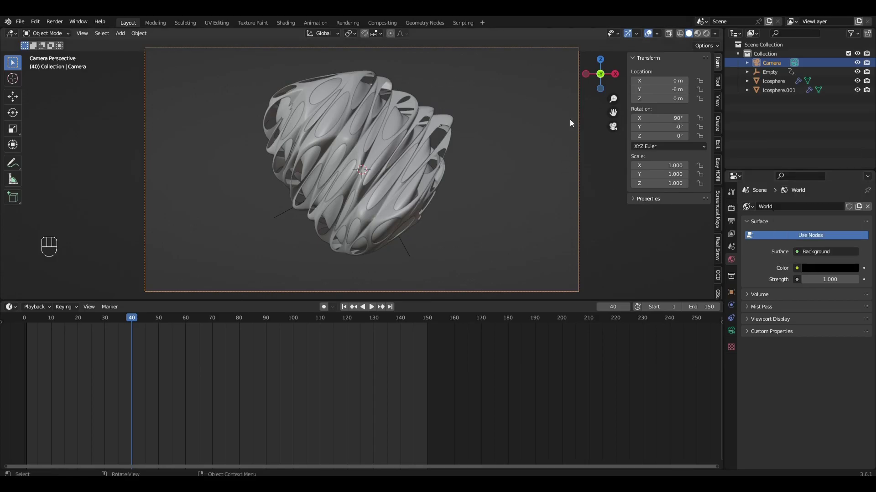
click(706, 34)
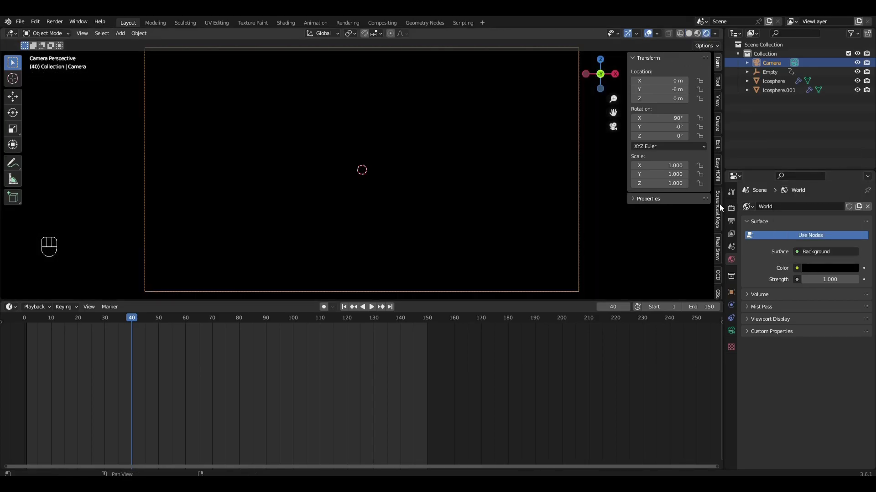
Set the render engine to Cycles with GPU Compute and enable viewport denoising
click(731, 208)
click(810, 206)
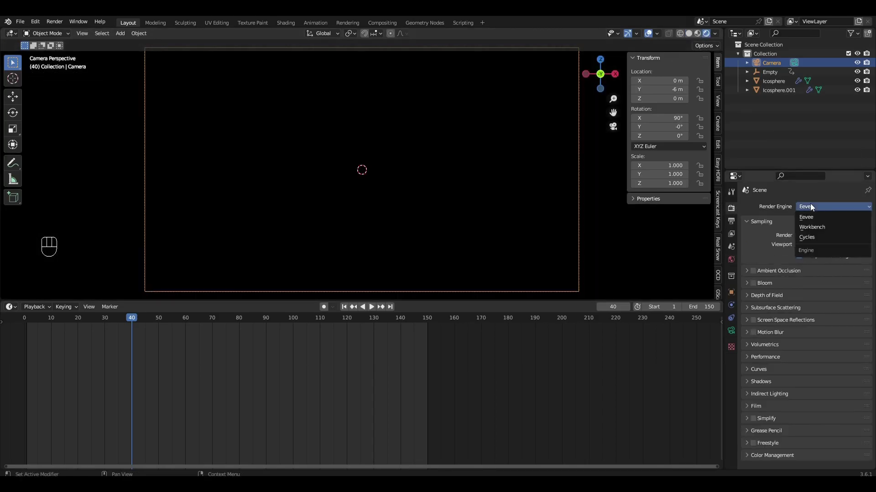
click(806, 237)
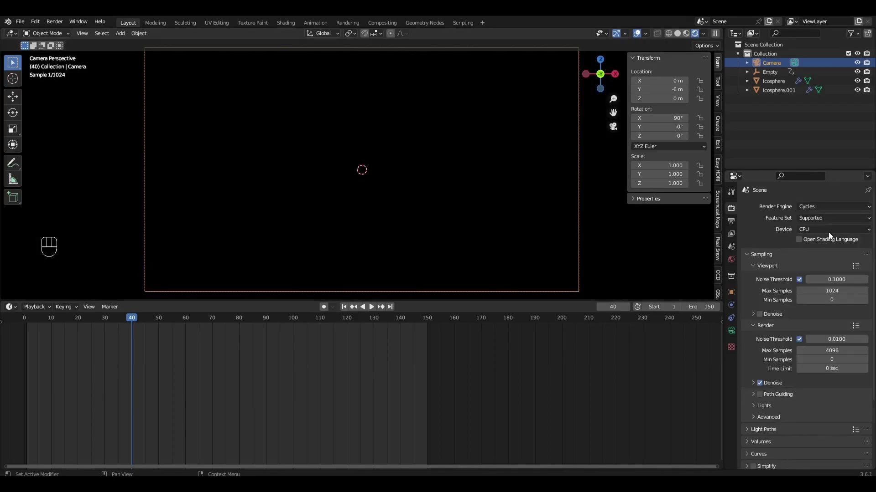
click(828, 230)
click(810, 250)
click(760, 306)
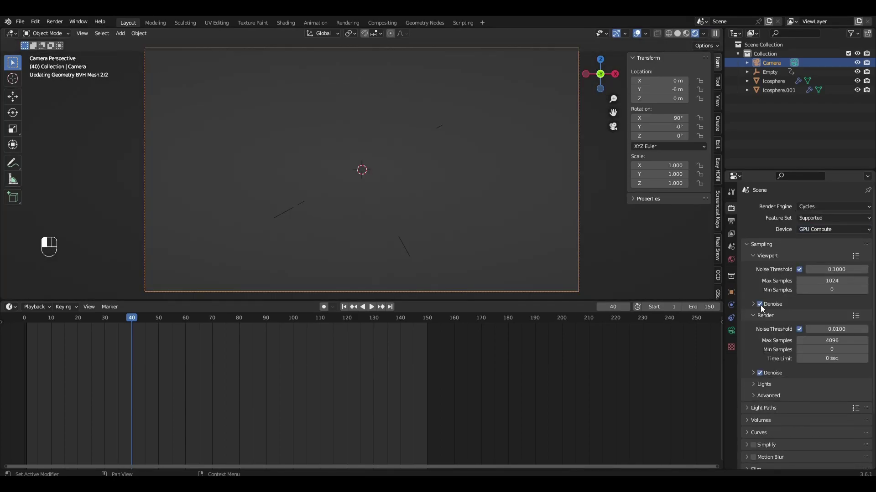
Add an area light and move it up along Z above the spheres
key(shift+a)
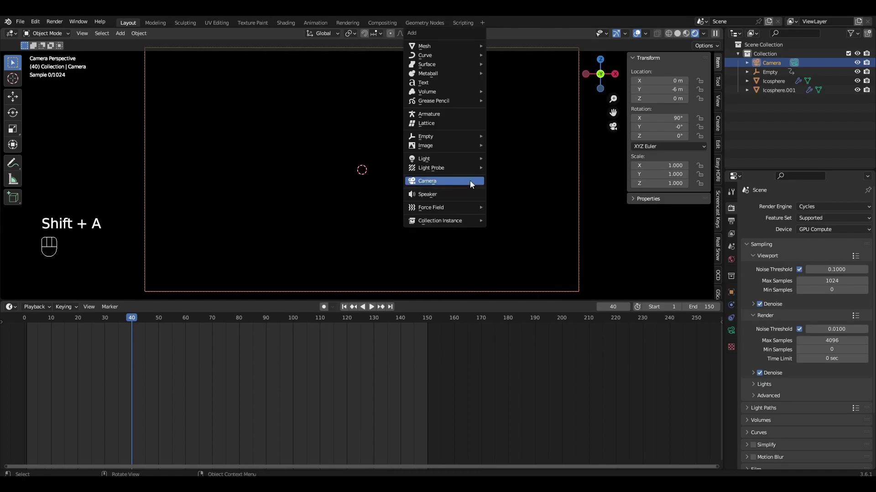
mouse_move(453, 160)
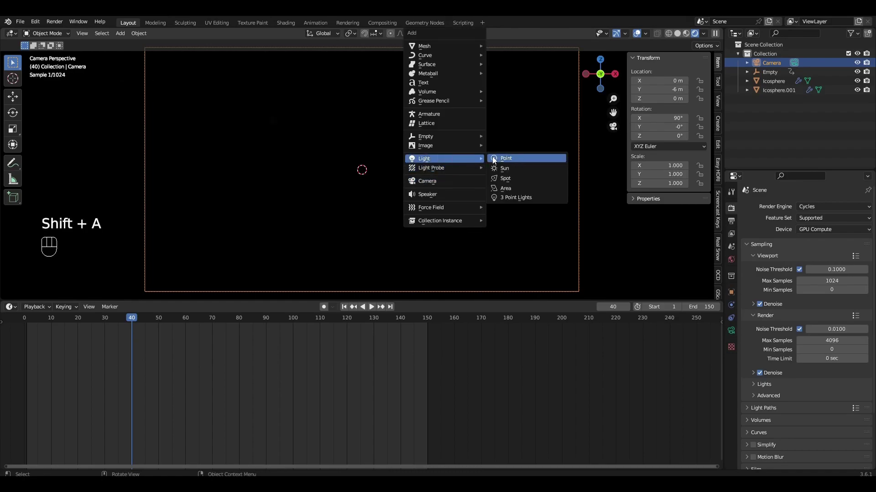
click(504, 190)
key(g)
key(z)
click(479, 72)
middle_drag(480, 72, 466, 107)
key(g)
key(z)
click(464, 82)
Scale the area light up to about 2.051 and narrow it to about 0.305 on X
key(s)
click(568, 77)
key(x)
click(392, 93)
Set the area light's power to 1000 W and place it at about 3.36 m on Z
click(731, 331)
click(824, 269)
text(1000)
click(467, 158)
key(g)
key(z)
click(450, 165)
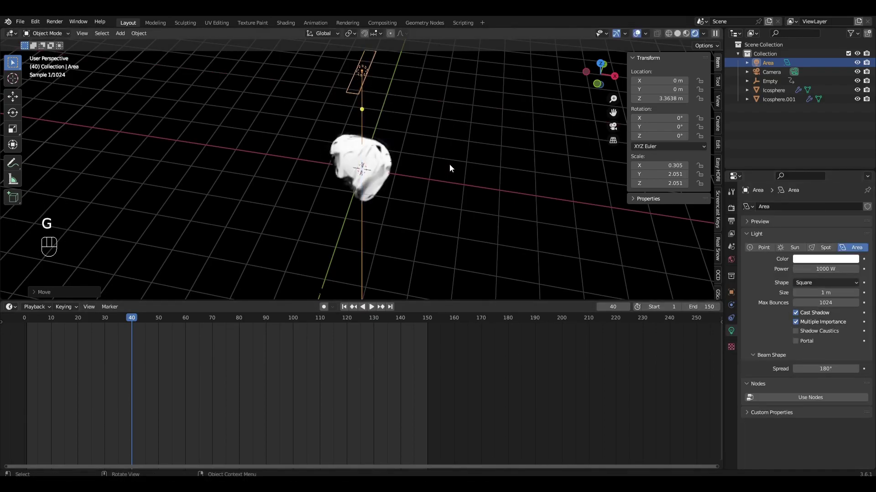
Duplicate the area light to about -3.31 m on Z below the spheres and rotate it 180° about X
key(shift+d)
key(z)
click(445, 82)
text(rx180)
key(Return)
Duplicate the lower light to -5 m on X, rotate it -90° about Y and raise it to about 0.07 m on Z
key(shift+d)
key(x)
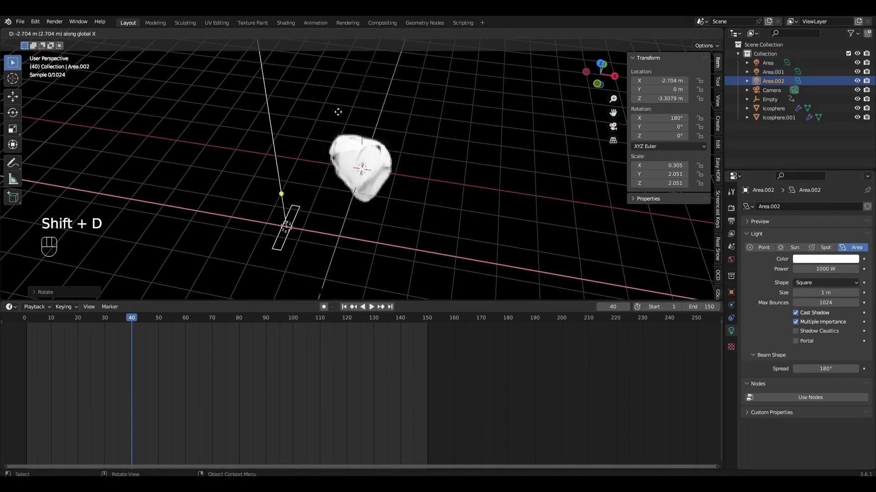
ctrl+click(256, 130)
key(g)
key(z)
ctrl+click(297, 78)
text(ry90-)
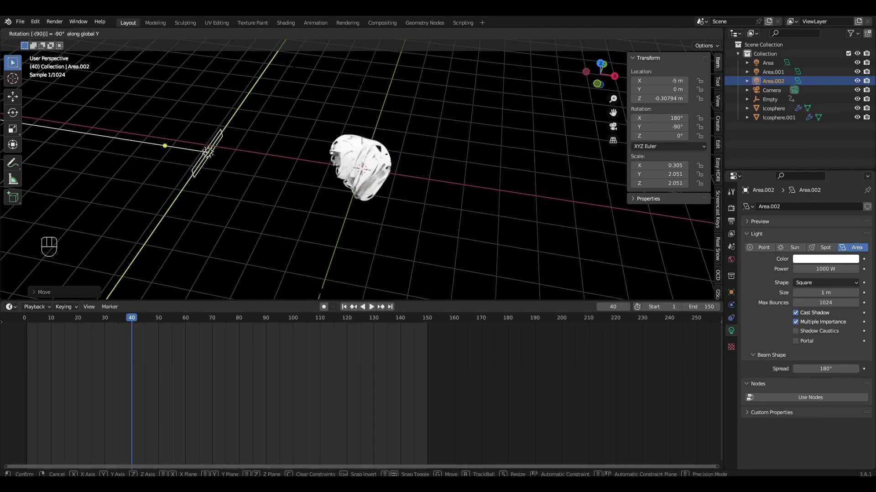
key(minus)
key(Return)
key(g)
key(z)
click(318, 104)
Duplicate the side light to about 5.04 m on X and rotate the copy 180° about Y
key(shift+d)
key(x)
click(635, 211)
text(rx1)
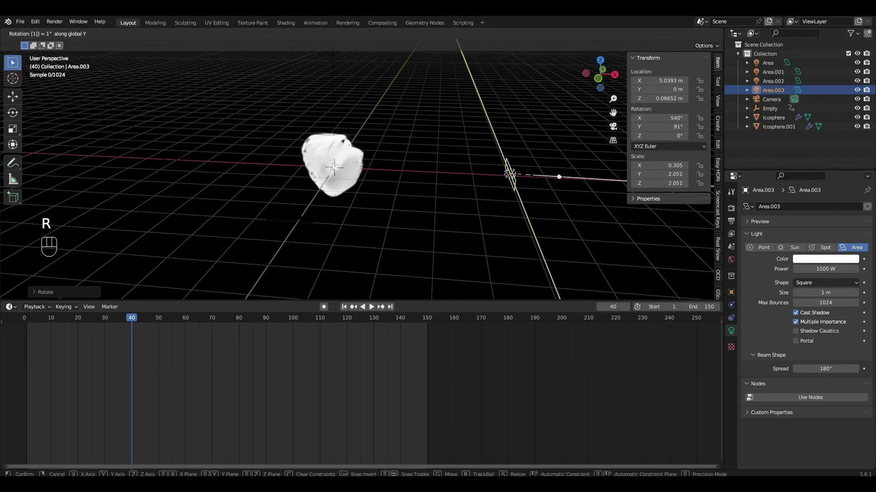
text(80)
key(Return)
Duplicate the two side lights in place and rotate the copies 90° about Z to the front and back
mouse_move(411, 190)
middle_down()
mouse_move(439, 171)
mouse_move(377, 181)
mouse_move(367, 223)
middle_up()
key(KP_0)
click(676, 34)
mouse_move(476, 178)
middle_down()
mouse_move(467, 140)
mouse_move(489, 181)
middle_up()
shift+click(274, 136)
key(shift+d)
right_click(489, 180)
key(r)
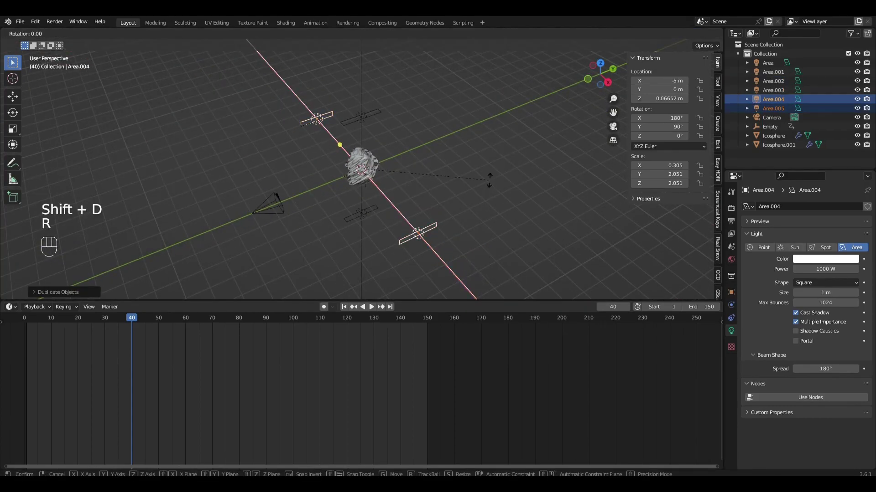
key(z)
ctrl+click(373, 68)
Scale the front and back lights up to about 0.488 on X and 3.282 on Y and Z, then return to the camera view
key(s)
ctrl+click(665, 67)
key(KP_0)
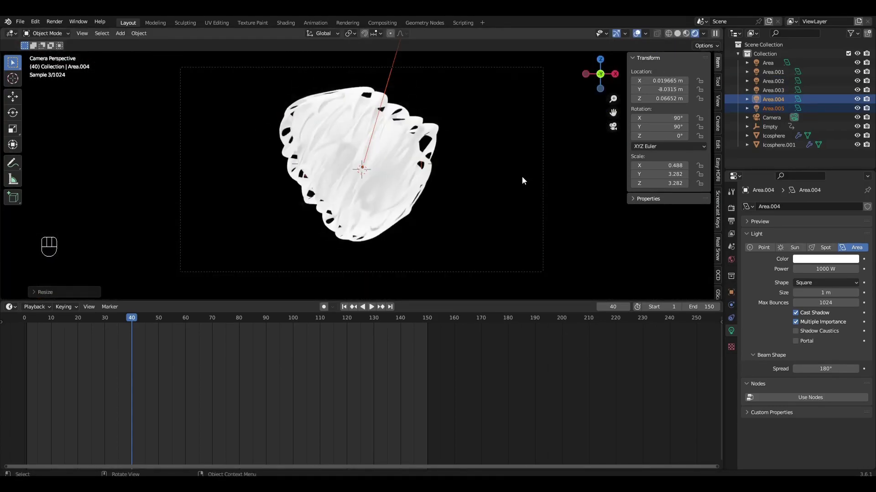
Select the inner ico sphere, replace the timeline with an enlarged Shader Editor and create a new material
click(431, 127)
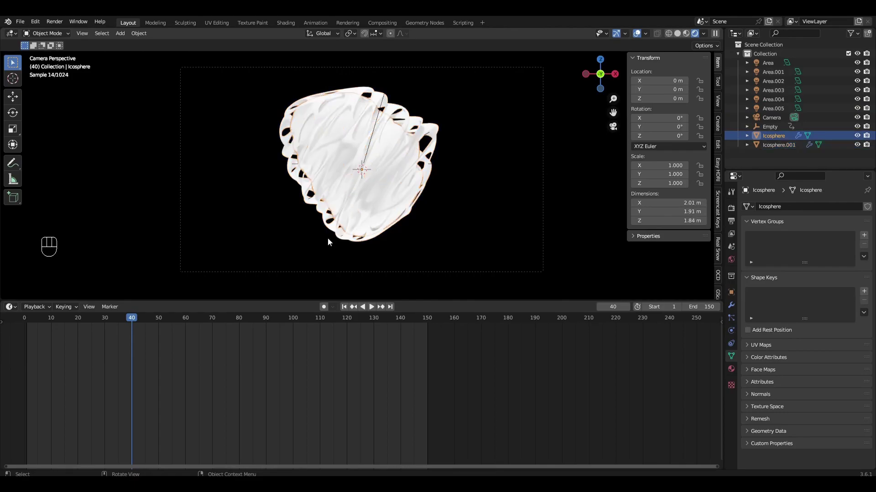
click(11, 306)
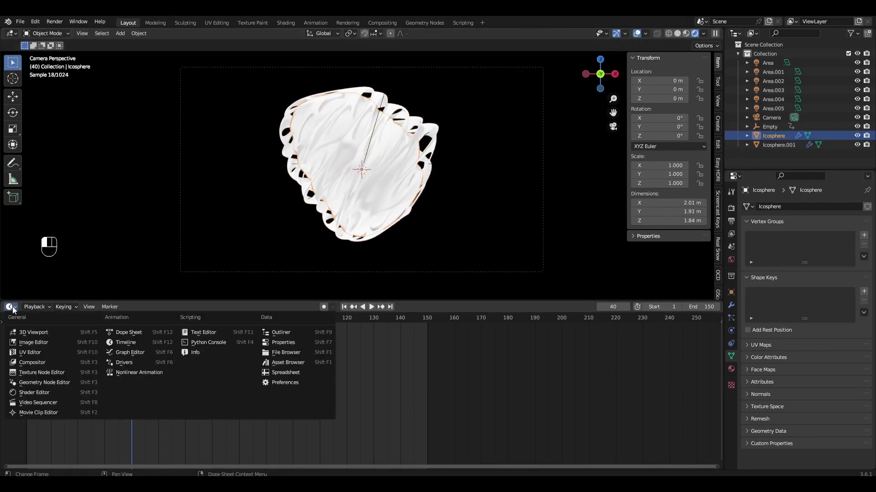
click(48, 398)
drag(228, 301, 260, 126)
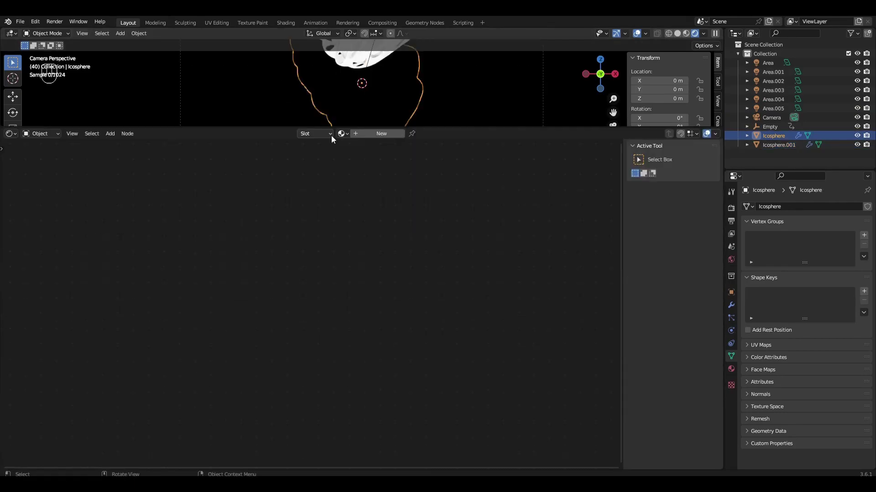
click(381, 133)
Replace the material's default shader node with a Mix Shader connected to the Material Output surface
drag(412, 126, 401, 170)
scroll(349, 298, up, 6)
scroll(349, 299, up, 6)
click(412, 274)
key(Delete)
middle_drag(412, 273, 367, 300)
key(shift+a)
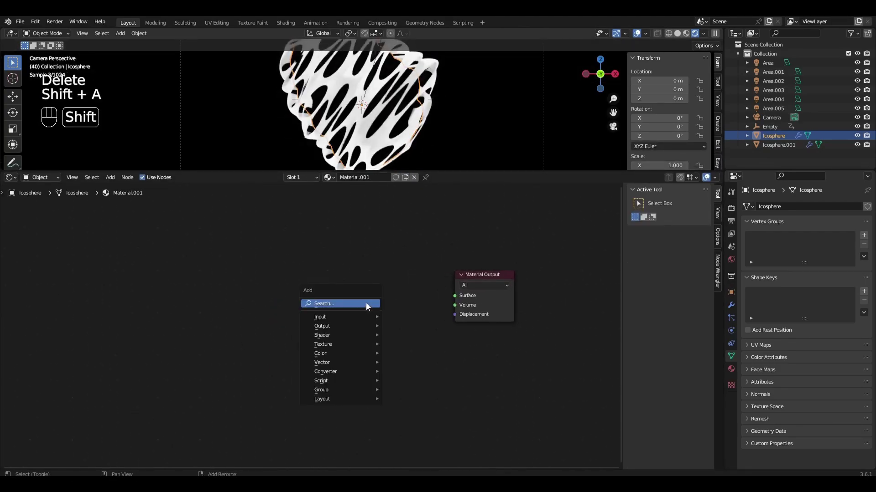
click(365, 307)
text(mix)
key(Down)
key(Down)
key(Return)
click(363, 299)
Insert an Add Shader into the Mix Shader's first shader input and chain a duplicate Add Shader before it
key(shift+a)
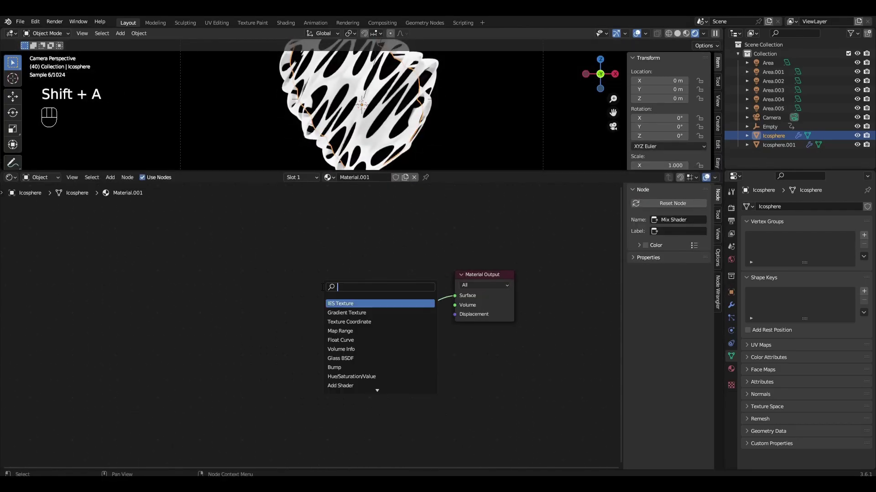
text(add)
key(Return)
click(313, 292)
drag(312, 292, 302, 308)
key(shift+d)
click(201, 300)
drag(223, 299, 255, 314)
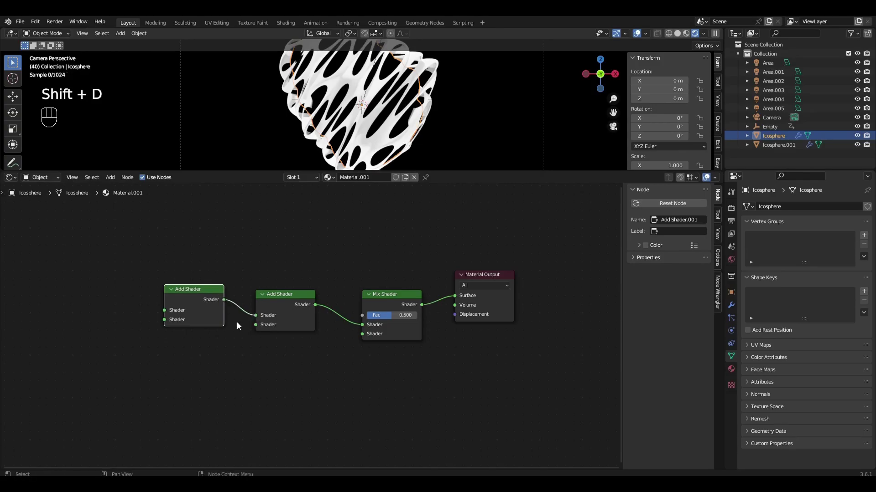
Add a Glass BSDF node and connect it to the first input of the leftmost Add Shader
middle_drag(237, 326, 318, 326)
key(shift+a)
click(181, 296)
text(glas)
key(Return)
click(98, 282)
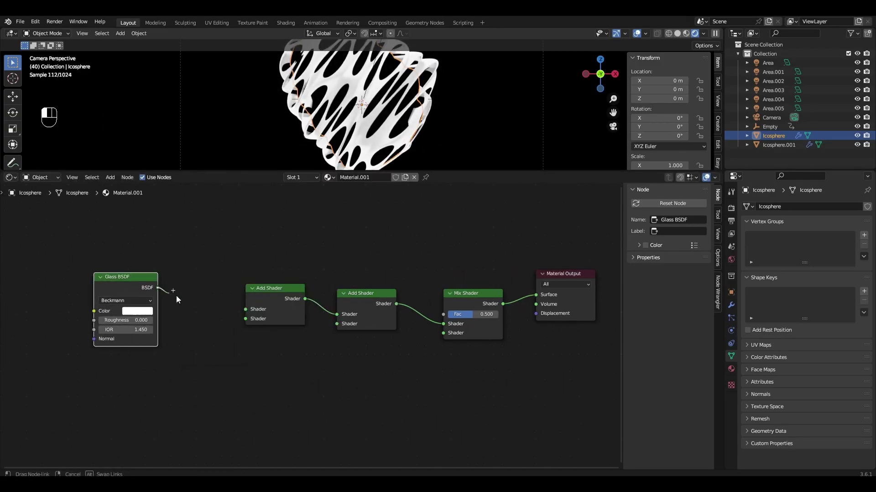
drag(157, 287, 245, 309)
Duplicate the Glass BSDF three times and connect the copies to the free inputs of both Add Shaders and the Mix Shader
key(shift+d)
click(193, 388)
key(shift+d)
click(287, 389)
drag(223, 389, 245, 319)
drag(317, 389, 337, 324)
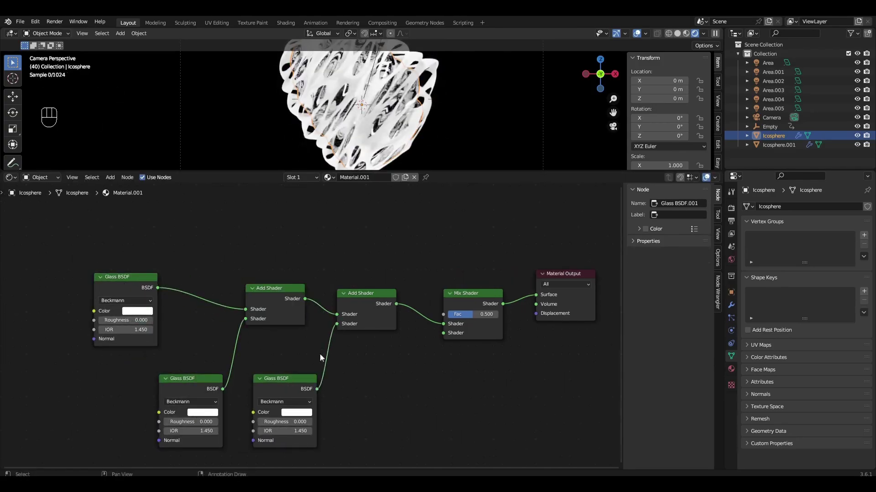
key(shift+d)
click(416, 383)
drag(433, 382, 443, 334)
Set the roughness of the three Glass BSDF nodes feeding the Add Shaders to 0.2
scroll(324, 372, up, 1)
middle_drag(325, 372, 438, 345)
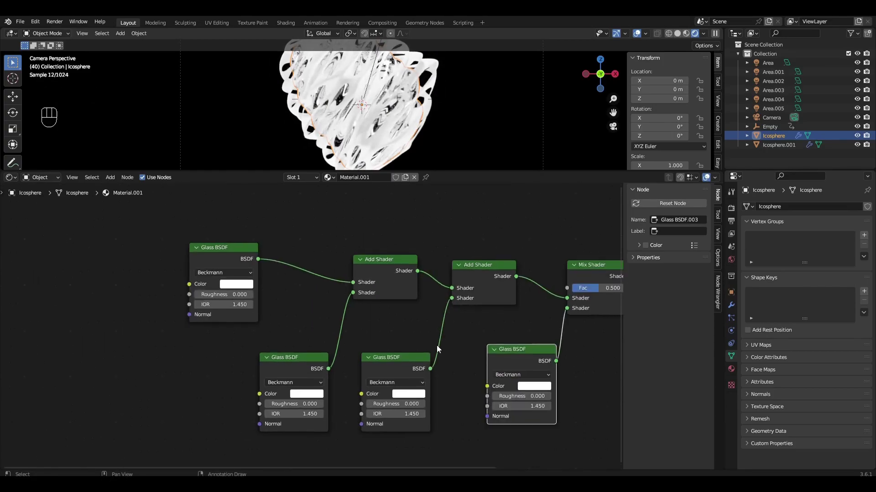
middle_drag(292, 307, 279, 260)
scroll(290, 326, up, 2)
key(Return)
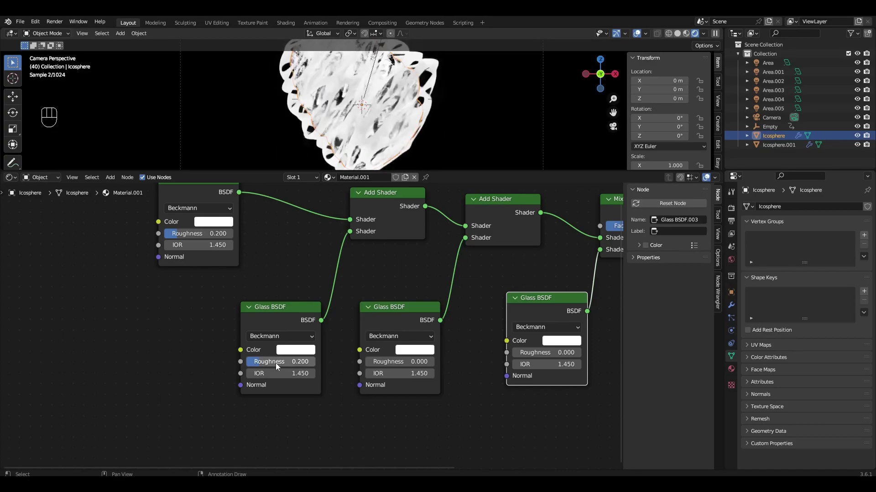
click(374, 362)
text(0.2)
key(Return)
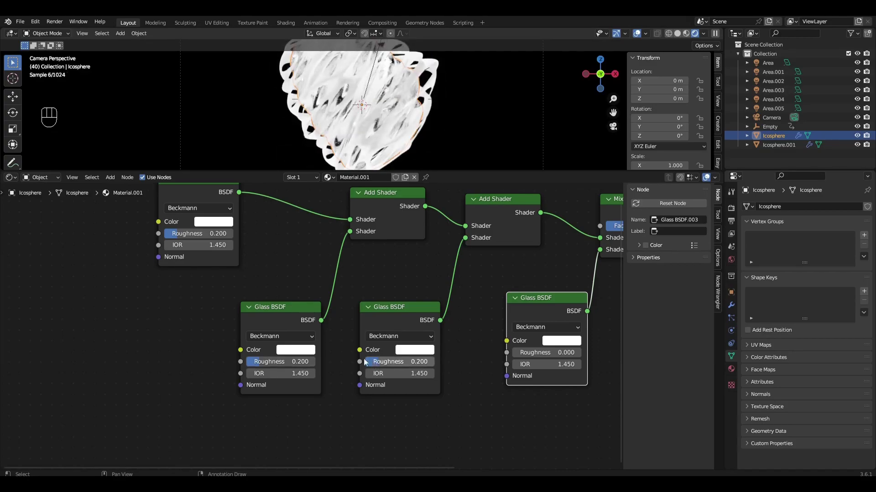
Colour the three Glass BSDF nodes feeding the Add Shaders pure red, green and blue, from first to last in the chain
click(224, 223)
click(214, 157)
drag(215, 184, 135, 194)
click(306, 352)
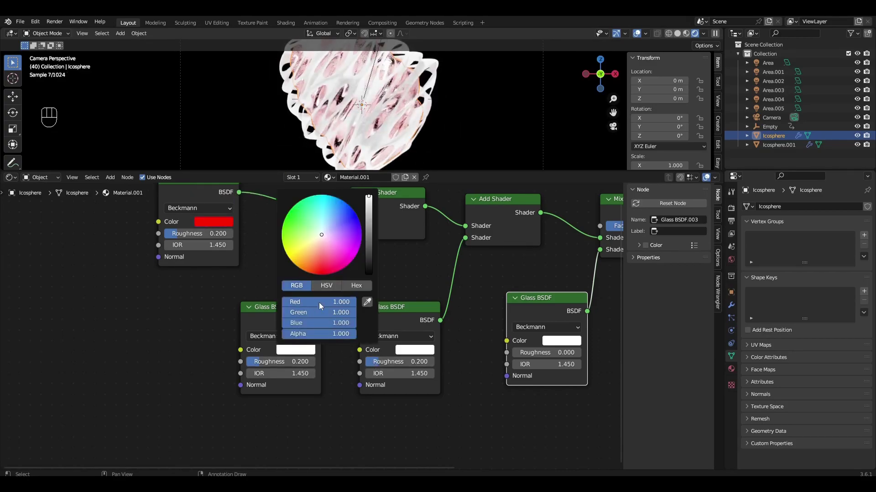
drag(319, 302, 282, 303)
drag(319, 323, 282, 322)
click(414, 350)
drag(434, 302, 400, 302)
drag(433, 313, 400, 313)
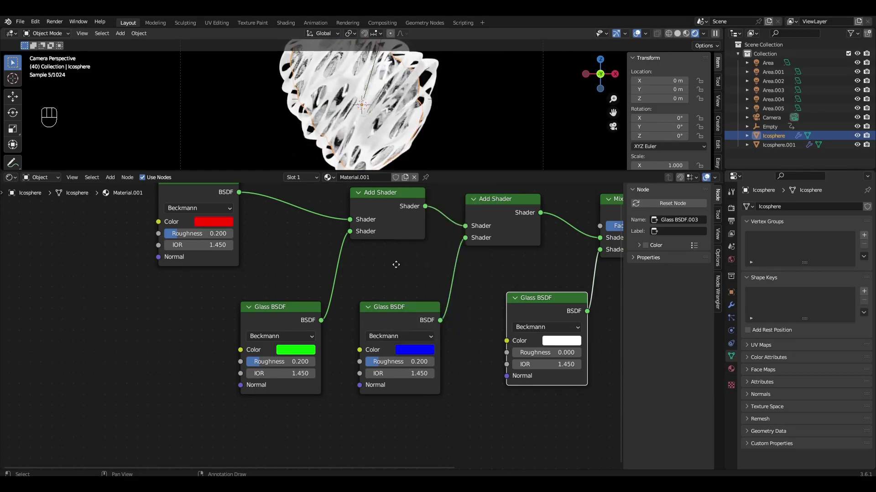
Add a Light Path node and connect its Transparent Depth output to the Mix Shader's Fac input
key(Home)
key(shift+a)
text(ligh)
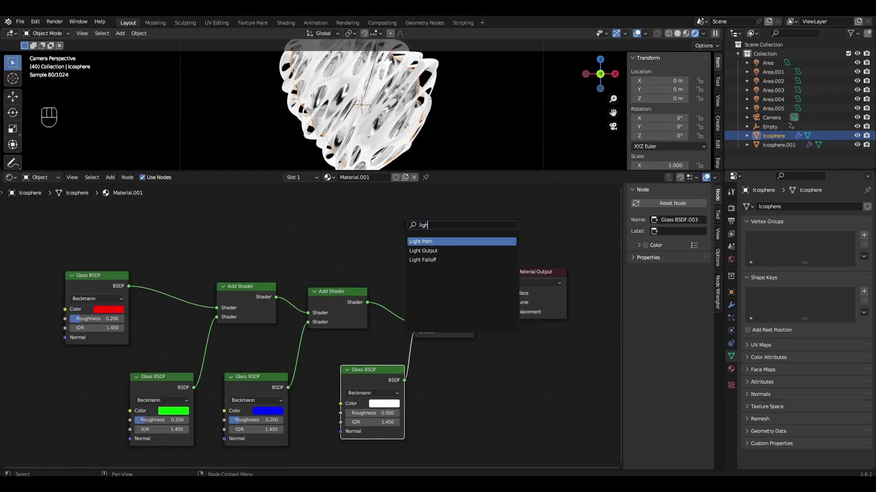
click(410, 241)
click(280, 214)
drag(334, 315, 413, 381)
Change the IOR of the red and blue Glass BSDF nodes so they differ from the green one
middle_drag(384, 392, 436, 277)
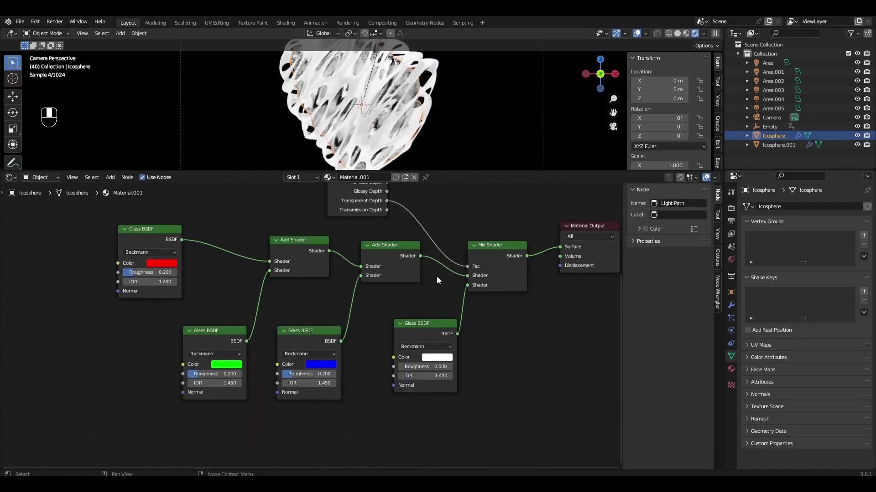
middle_drag(155, 288, 222, 283)
scroll(223, 283, up, 1)
double_click(221, 275)
key(BackSpace)
key(Return)
middle_drag(416, 385, 310, 358)
scroll(309, 358, up, 2)
click(309, 359)
key(BackSpace)
text(5)
key(Return)
scroll(375, 261, down, 2)
drag(342, 269, 405, 314)
middle_drag(398, 214, 394, 240)
Create a new material for the wireframe copy Icosphere.001 and set its base colour to a mid grey
click(371, 157)
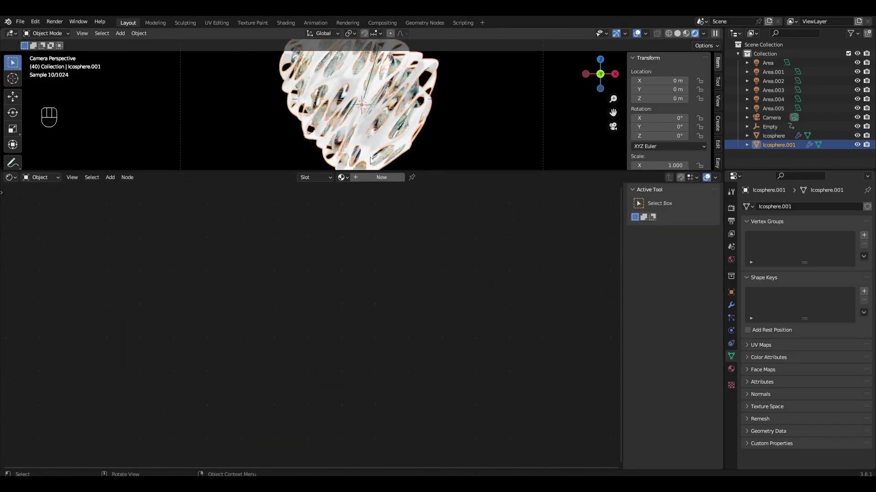
click(377, 177)
key(Home)
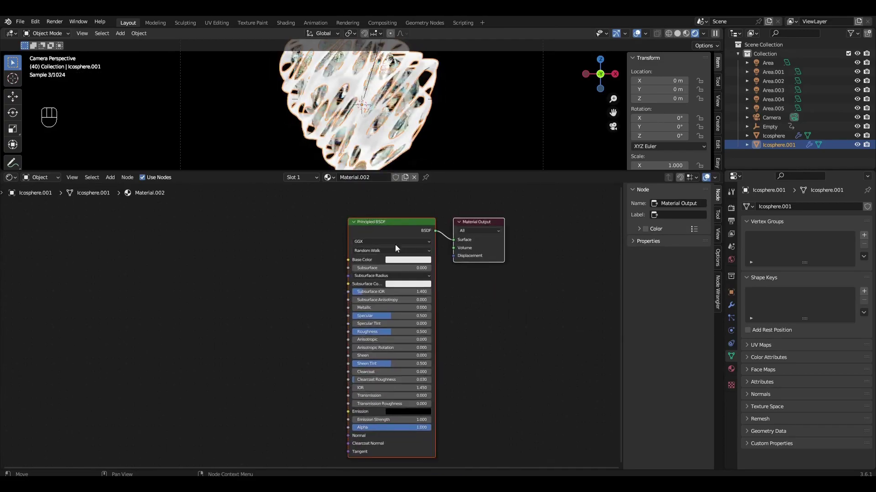
click(398, 261)
click(448, 184)
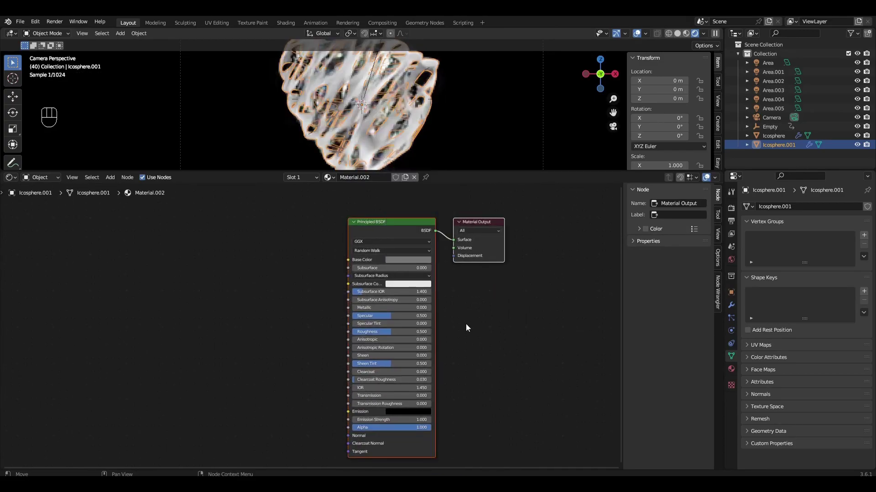
Set the wireframe material's roughness to 0.13 and metallic to 1.0
scroll(465, 327, up, 4)
middle_drag(461, 342, 460, 311)
click(428, 302)
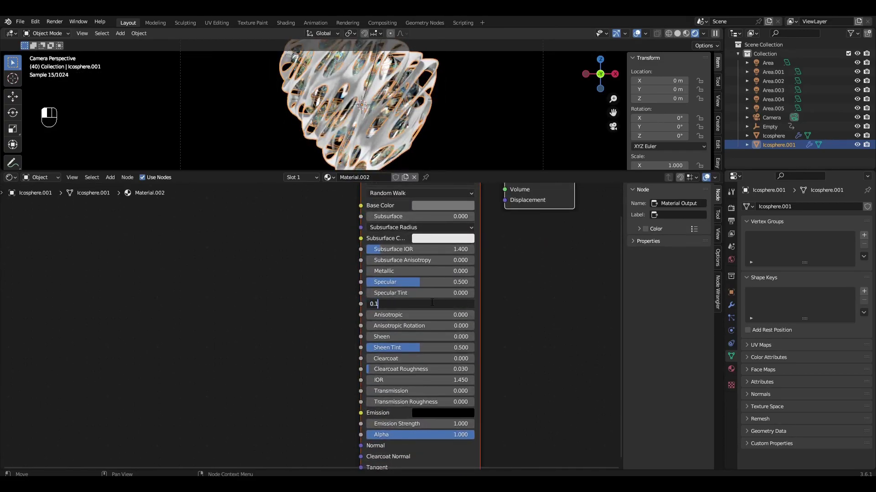
drag(428, 271, 466, 272)
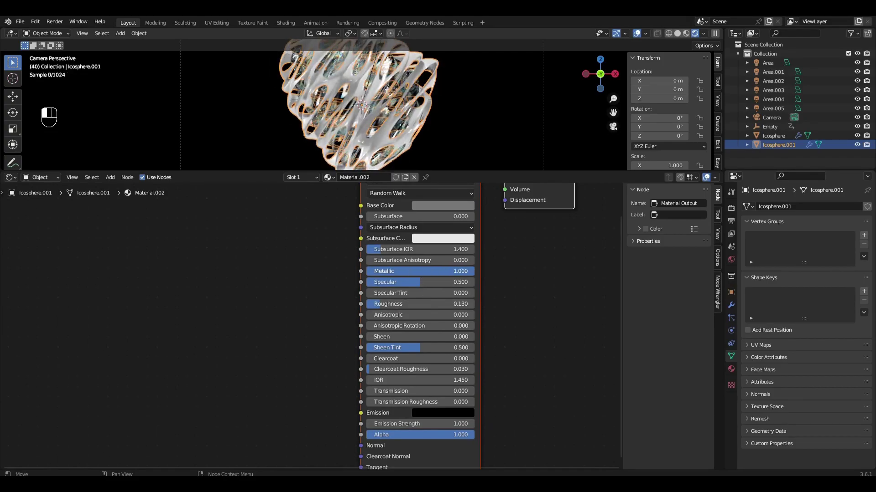
click(474, 113)
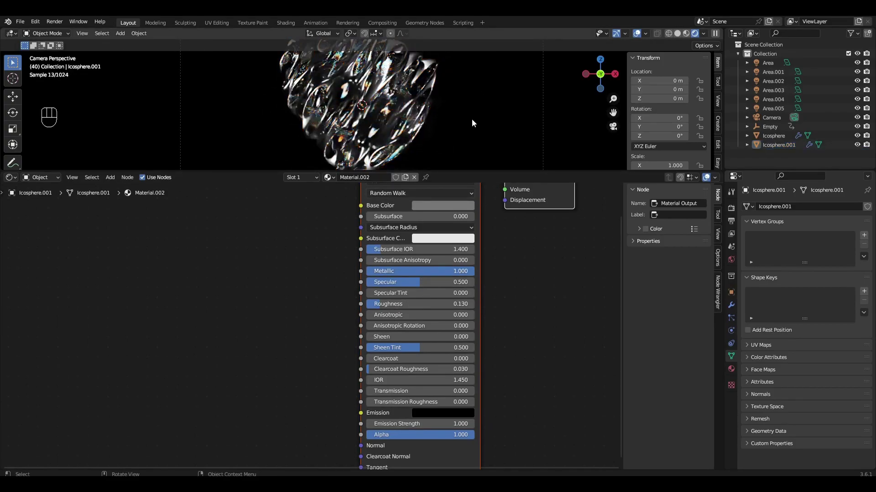
Switch the shader editor area to the Timeline and enlarge the 3D viewport above it
click(8, 179)
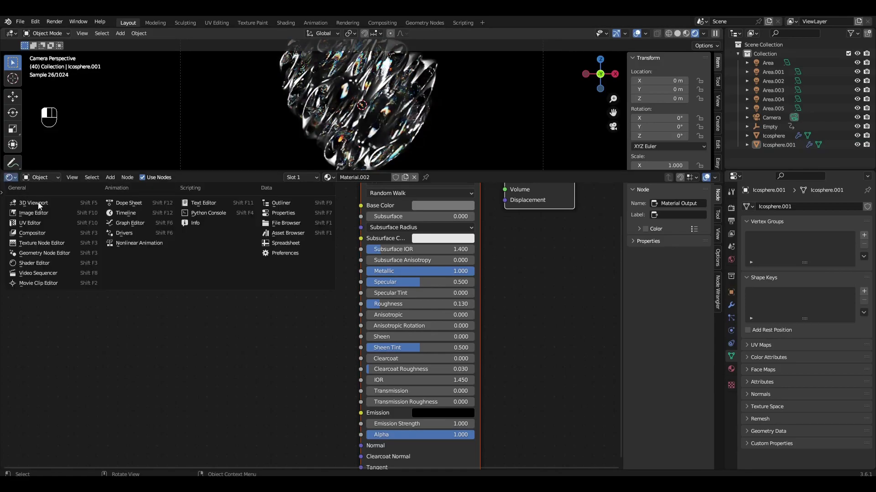
click(147, 215)
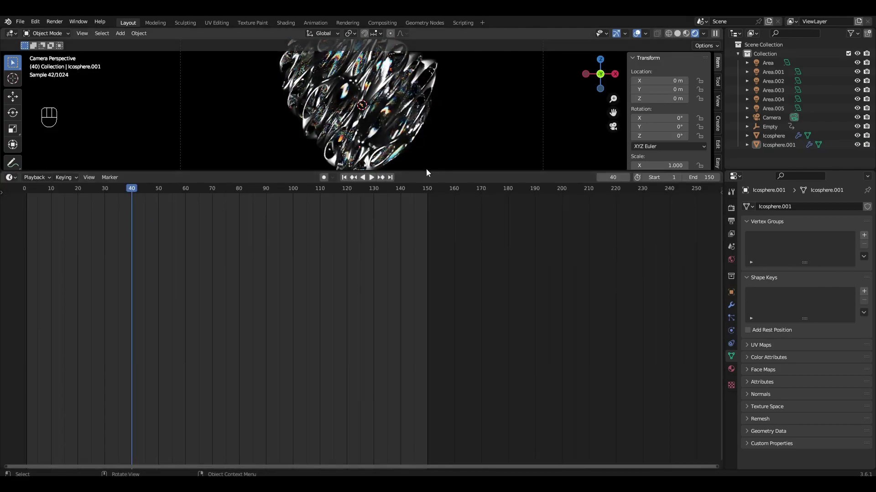
drag(427, 171, 422, 327)
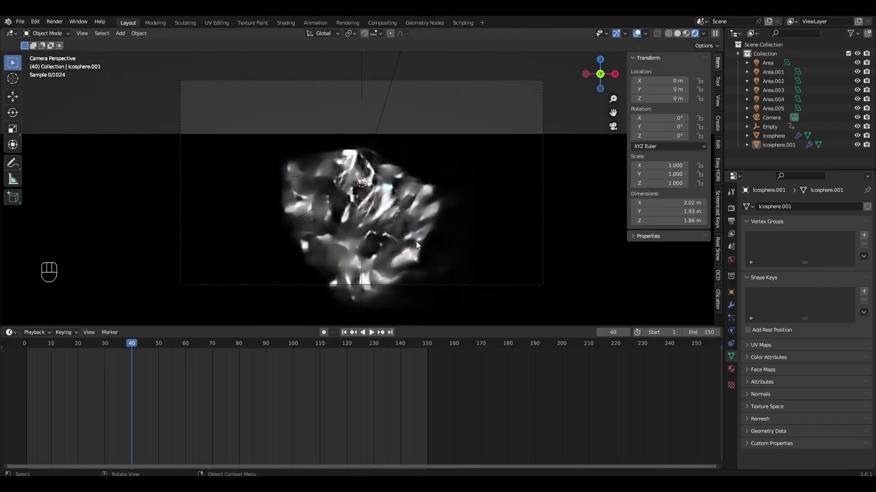
scroll(417, 243, up, 1)
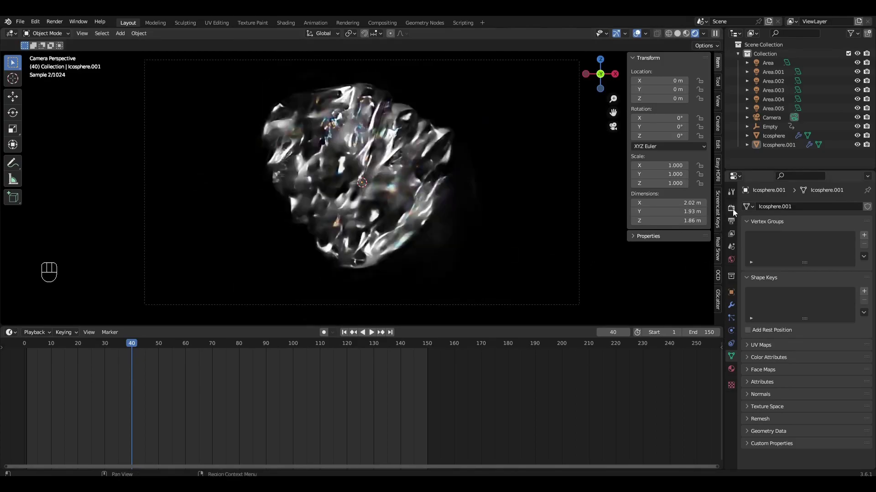
Set the output frame rate to 30 fps and the output path to F:\CONTENT\icosphere\1
click(732, 209)
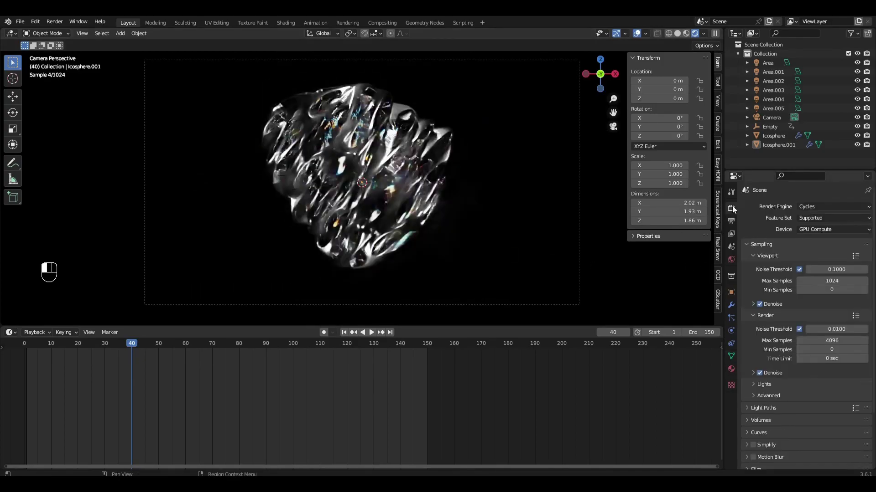
scroll(758, 257, down, 2)
scroll(757, 256, down, 2)
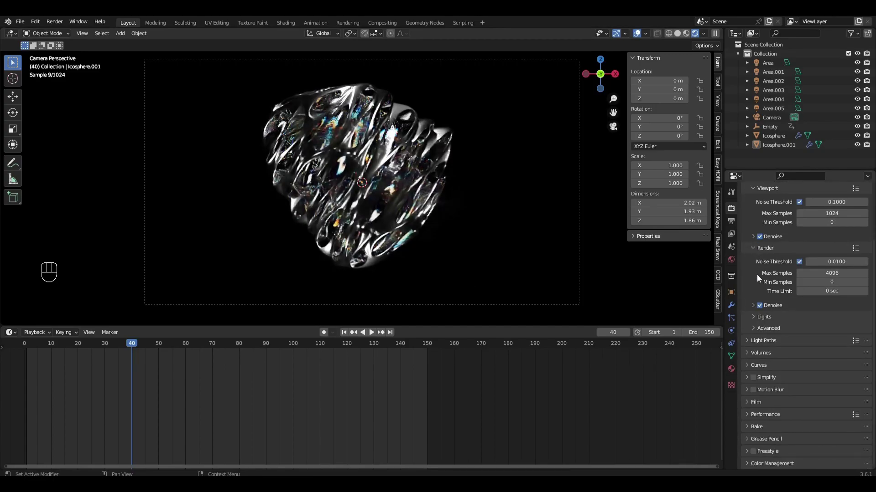
click(732, 221)
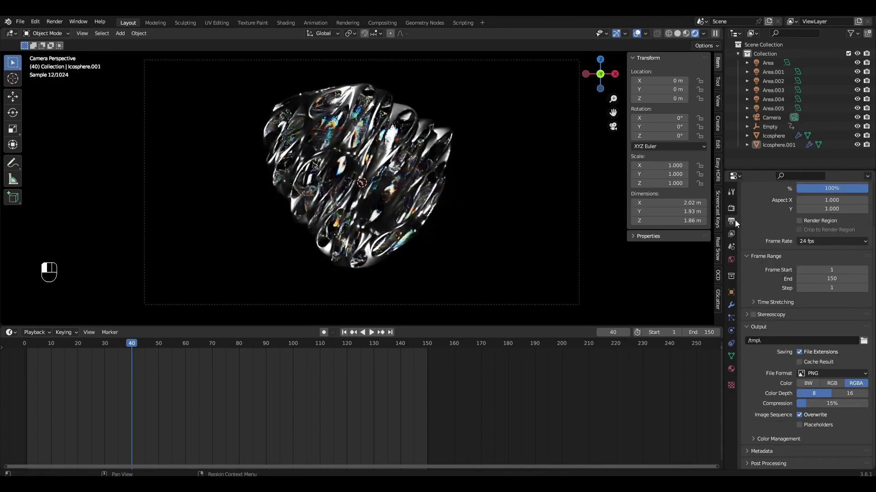
click(823, 241)
click(822, 288)
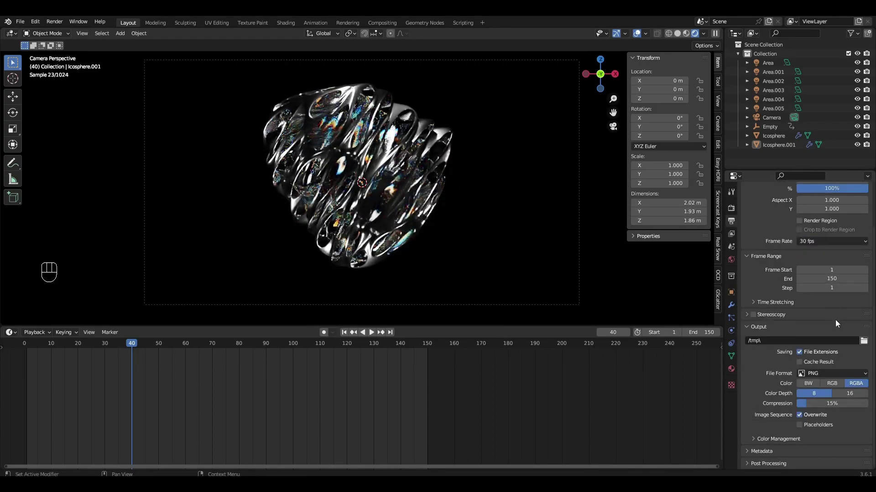
click(864, 342)
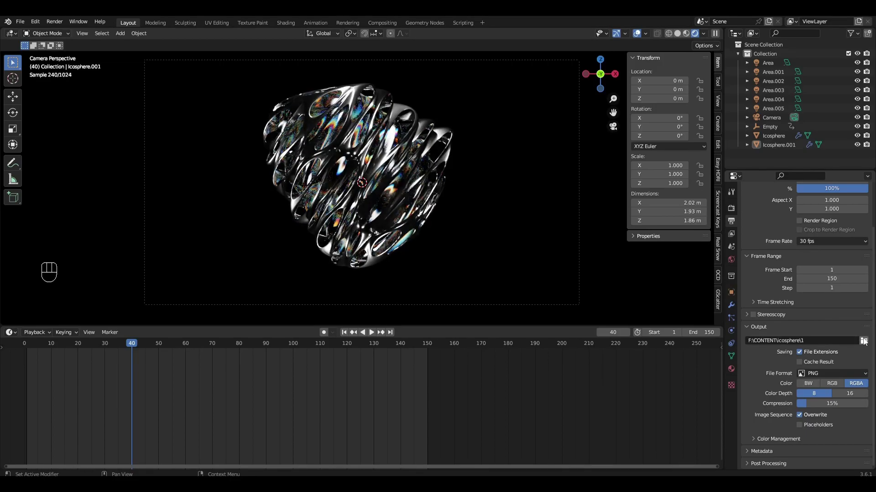
Set the output file format to FFmpeg Video with an MPEG-4 container
click(828, 373)
click(827, 419)
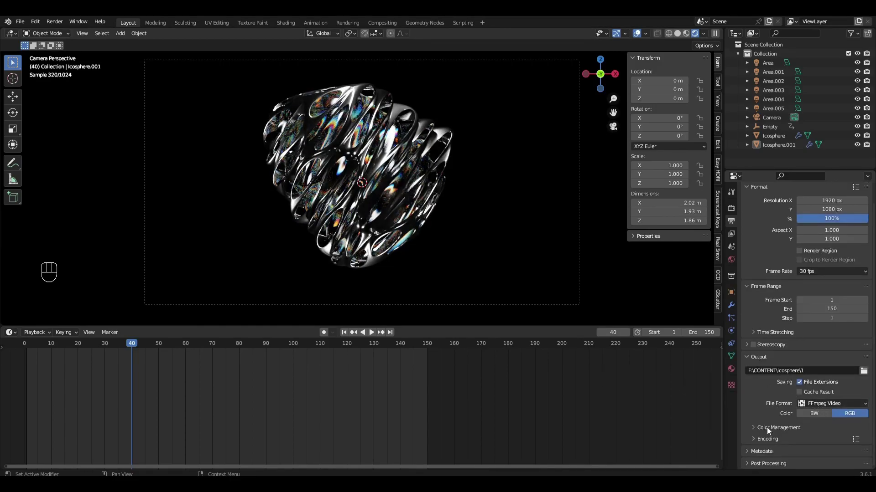
click(760, 439)
scroll(764, 431, down, 3)
click(814, 399)
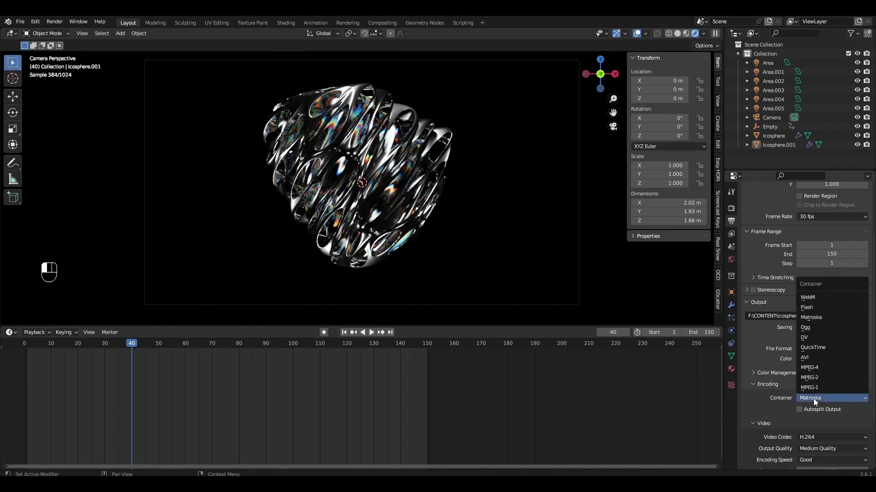
click(815, 367)
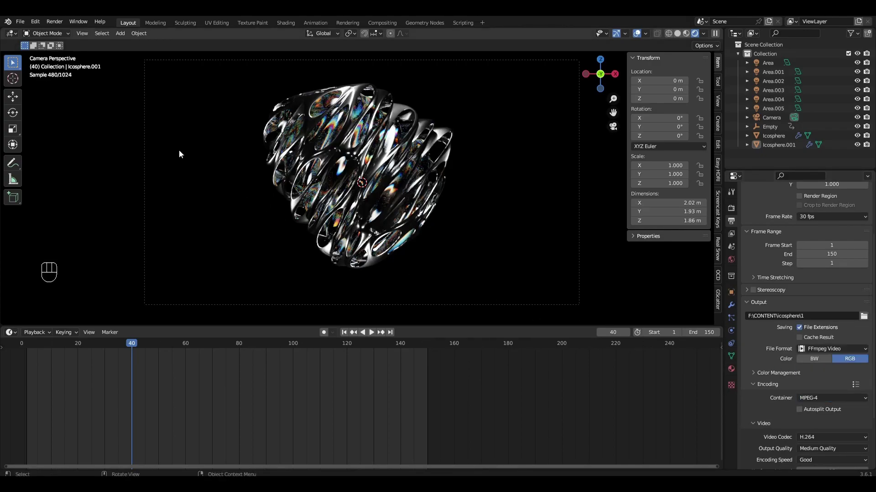
Return to the first frame and render the animation
click(345, 332)
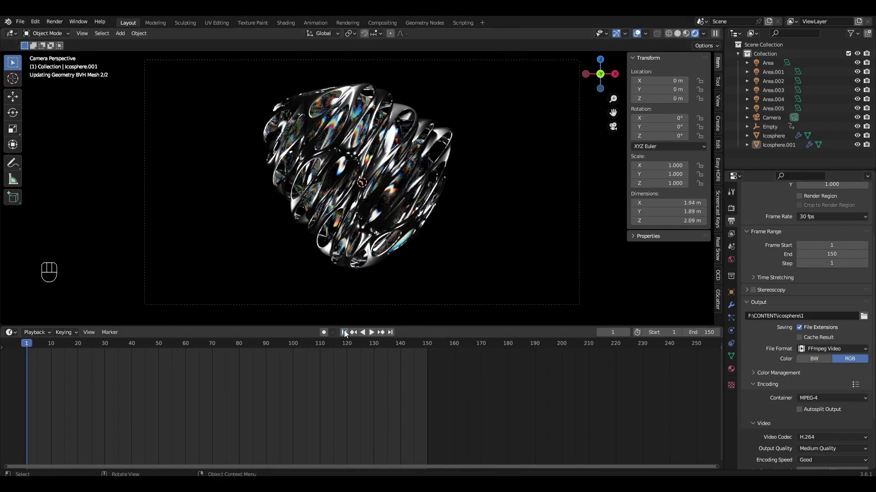
click(53, 22)
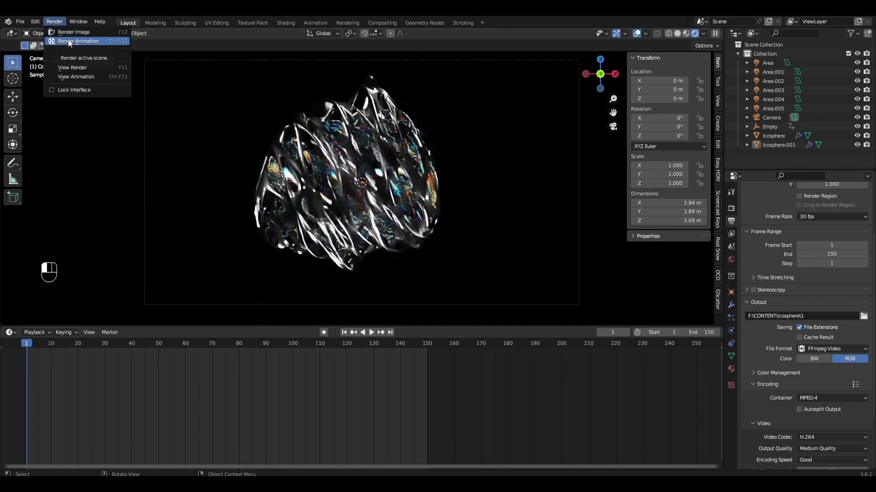